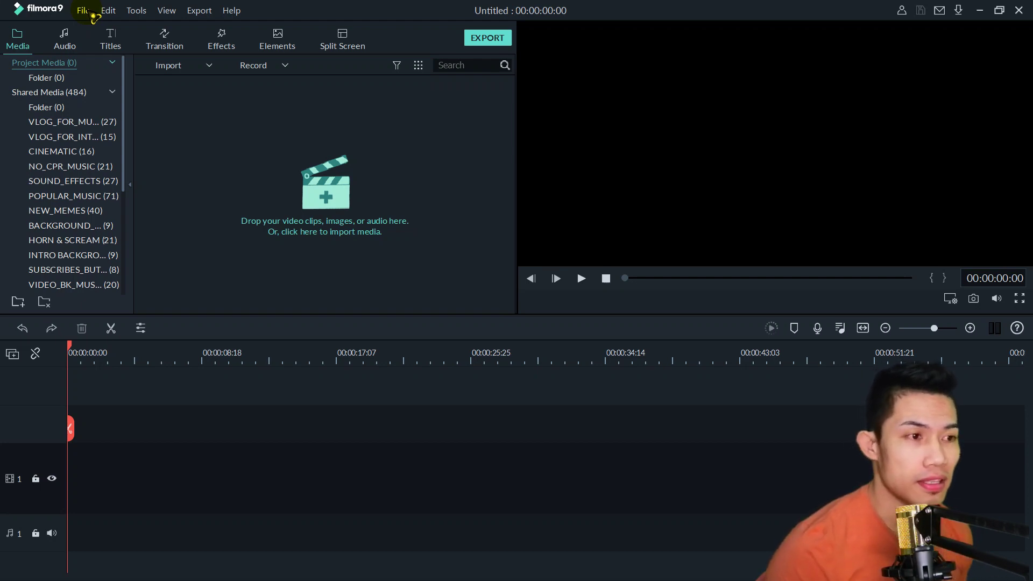
Start a new 16:9 (Widescreen) project from the File menu
{"action": "left_click", "coordinate": [84, 10]}
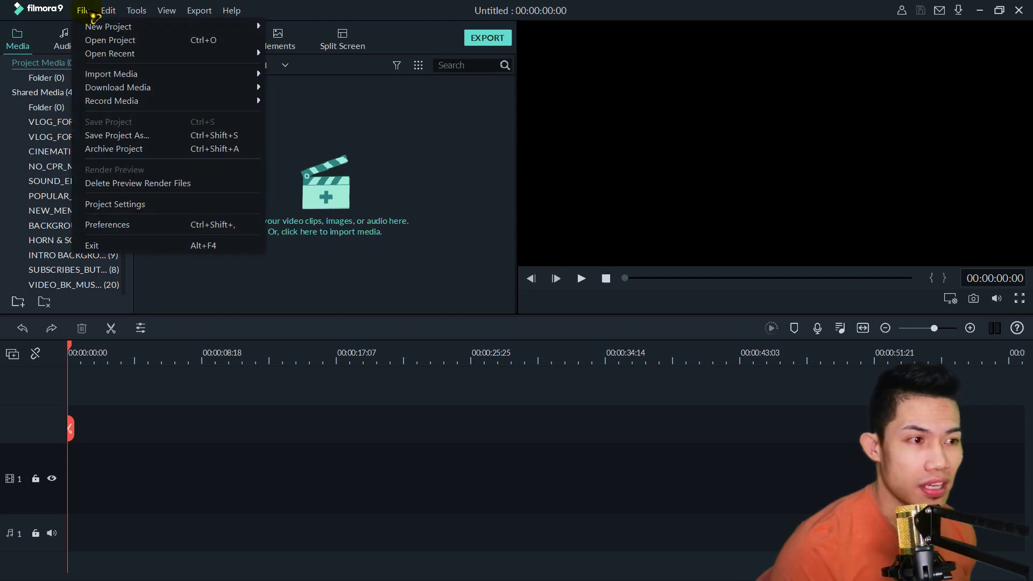
{"action": "mouse_move", "coordinate": [168, 16]}
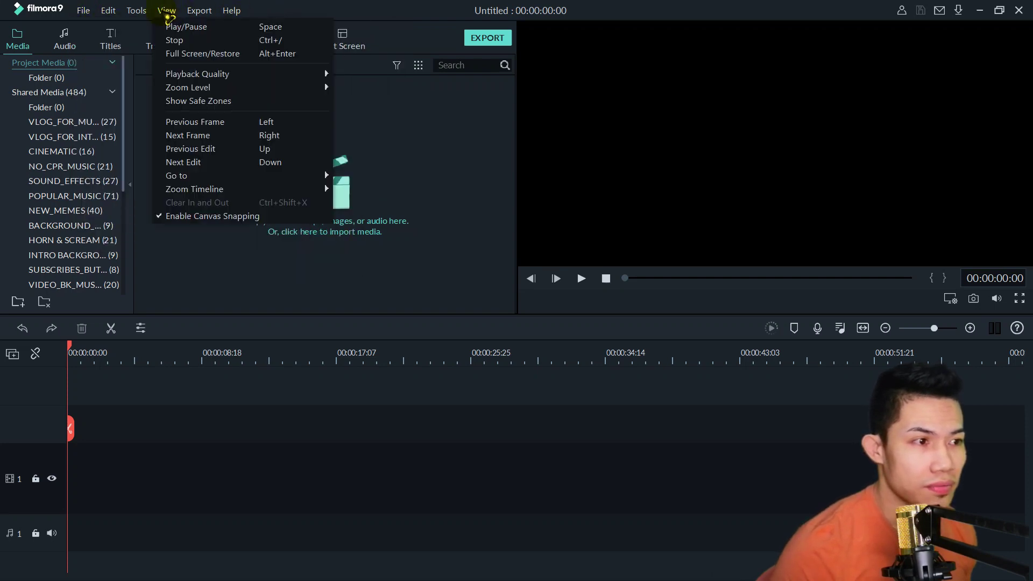
{"action": "mouse_move", "coordinate": [84, 11]}
{"action": "mouse_move", "coordinate": [110, 32]}
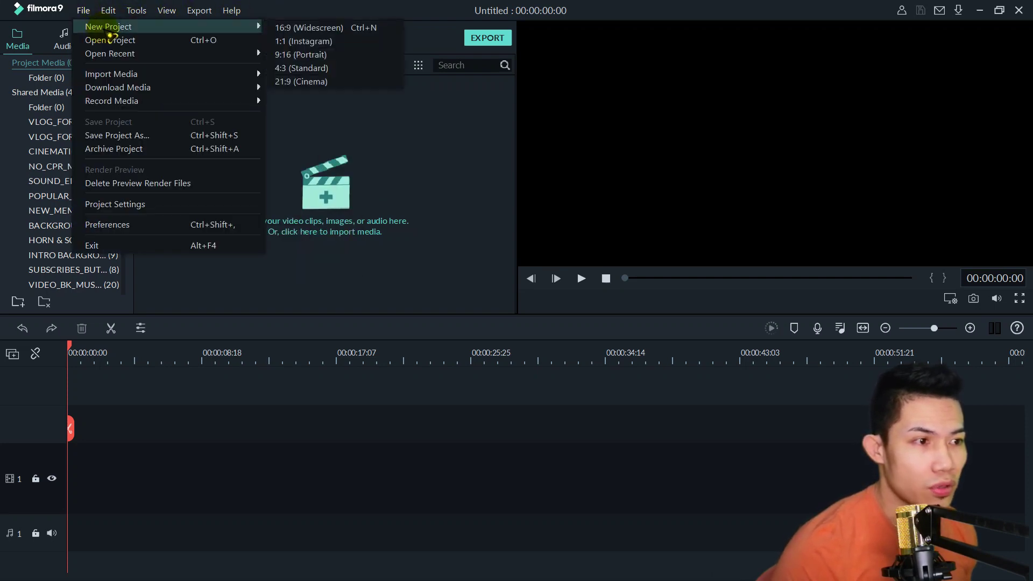
{"action": "left_click", "coordinate": [302, 31]}
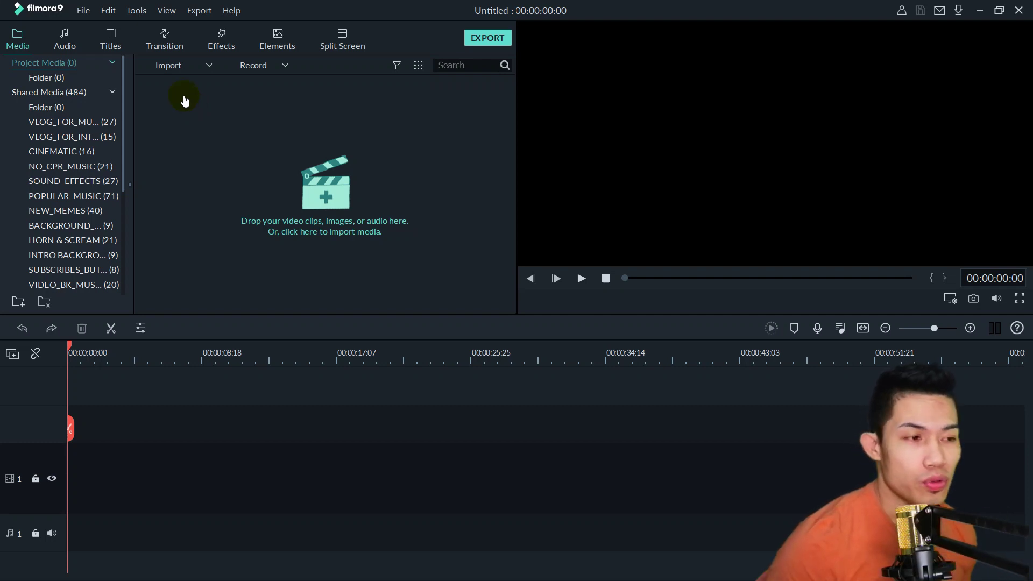
Open the import browser from the Media panel's clapperboard area, showing the empty TEMPLATE folder
{"action": "left_click", "coordinate": [324, 198]}
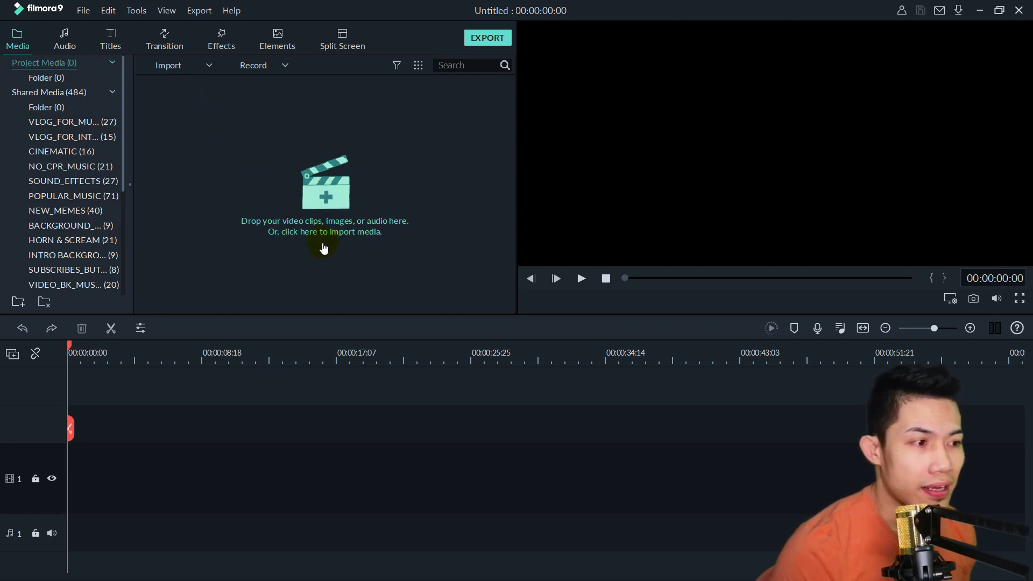
{"action": "left_click", "coordinate": [329, 200]}
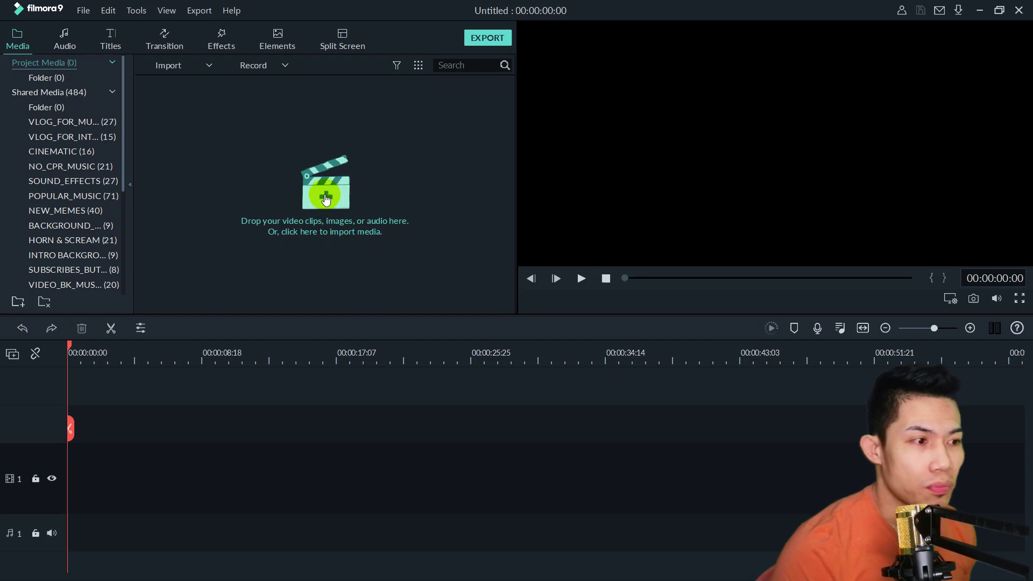
{"action": "left_click", "coordinate": [325, 197]}
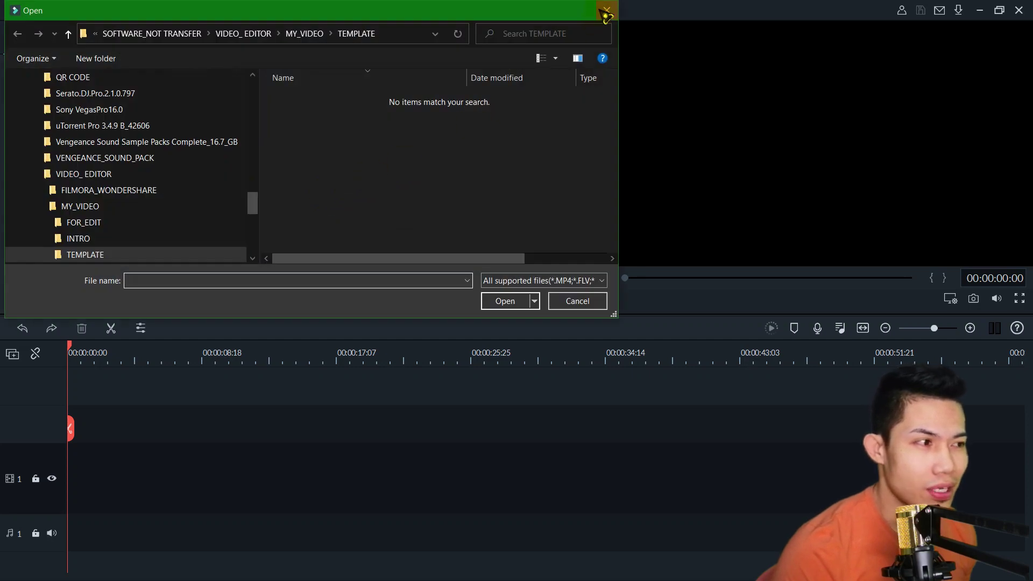
Close the Open dialog and drag SEXY LADY 2 from File Explorer into the media library, then onto the timeline
{"action": "left_click", "coordinate": [607, 11]}
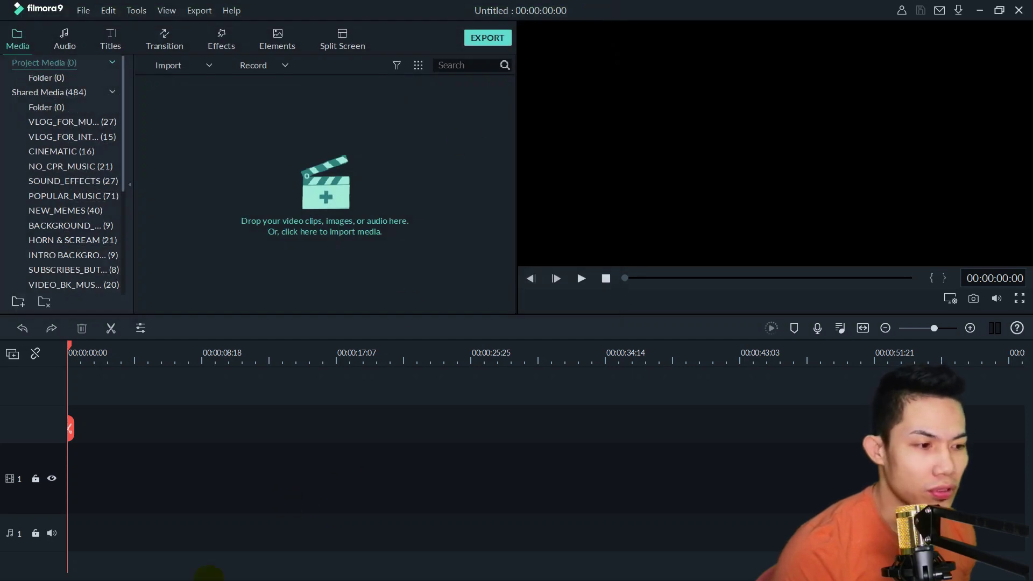
{"action": "key", "text": "super"}
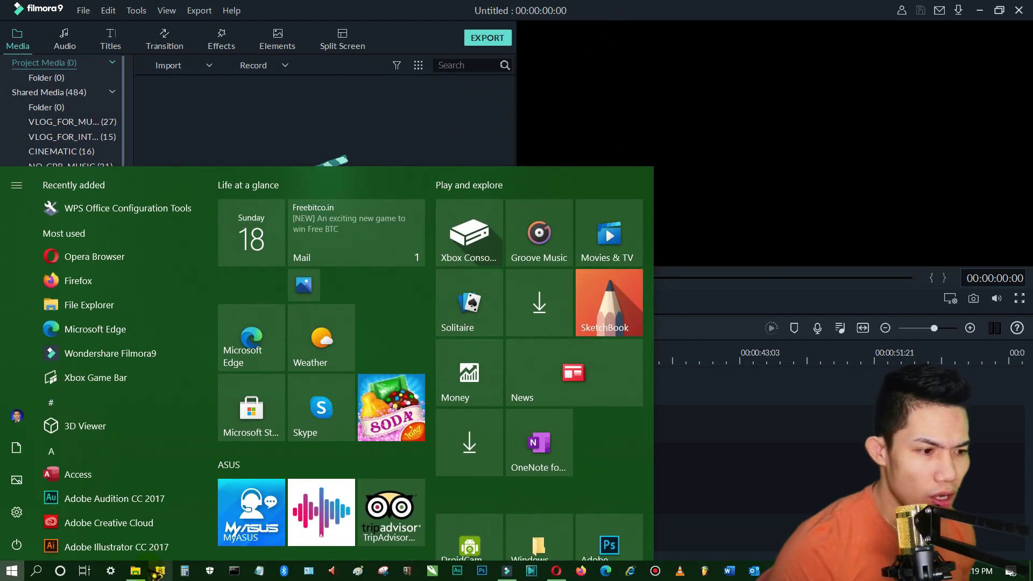
{"action": "left_click", "coordinate": [136, 571]}
{"action": "left_click_drag", "start_coordinate": [769, 376], "coordinate": [265, 226]}
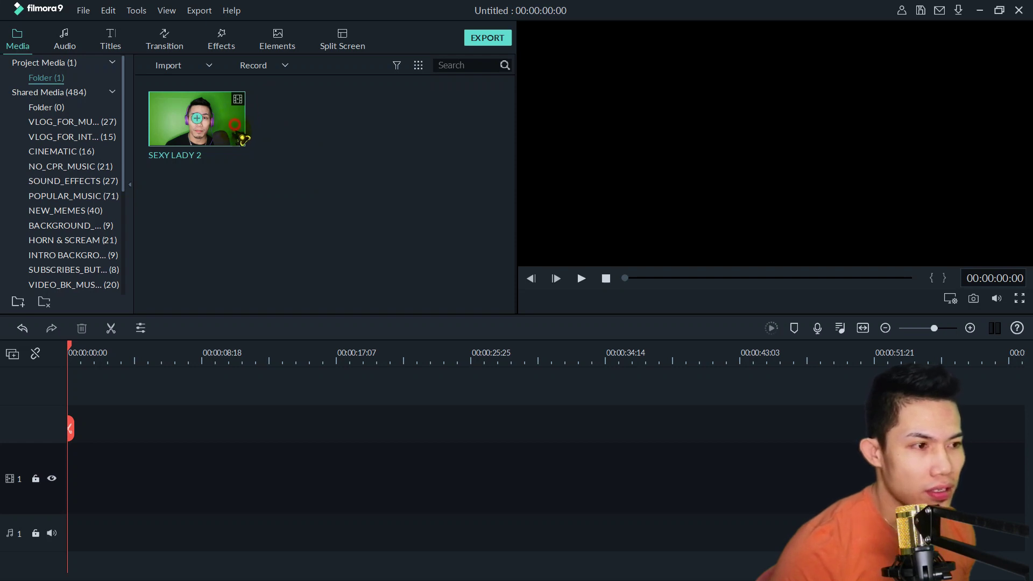
{"action": "left_click_drag", "start_coordinate": [243, 139], "coordinate": [71, 537]}
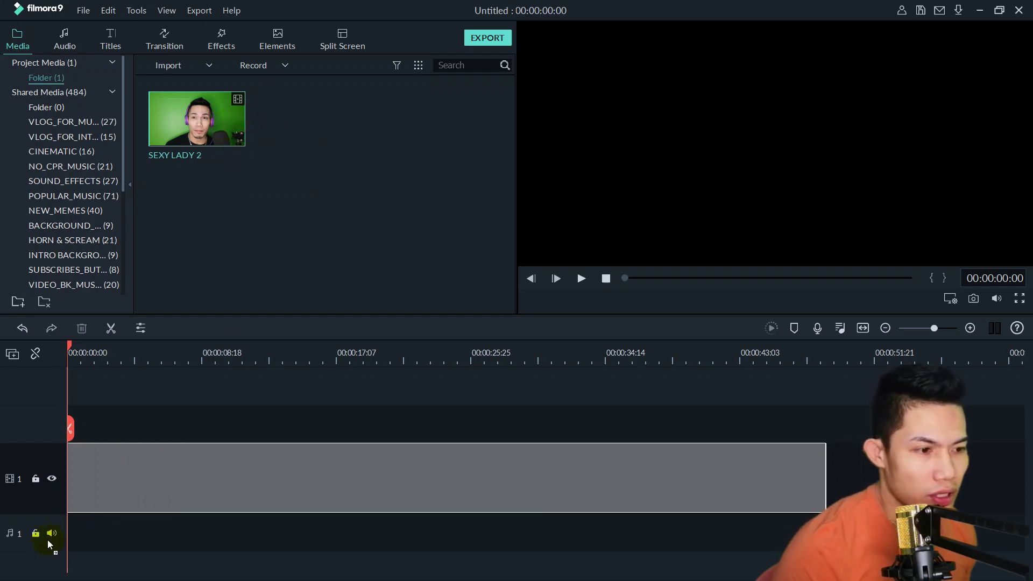
Drop SEXY LADY 2 at the start of video track 1 and keep the 1920 x 1080 25fps project settings
{"action": "left_click_drag", "start_coordinate": [69, 489], "coordinate": [70, 488]}
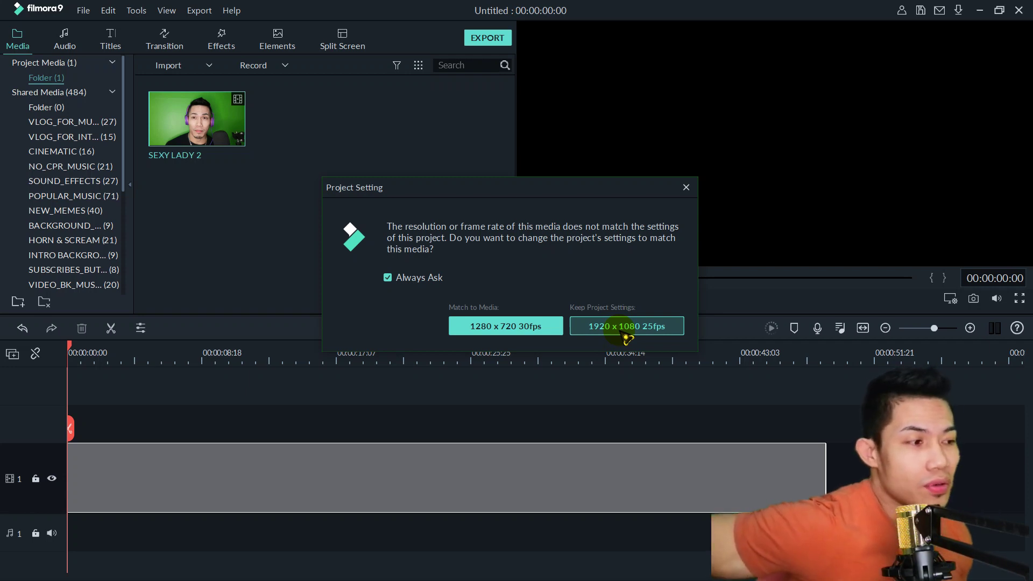
{"action": "left_click", "coordinate": [624, 330]}
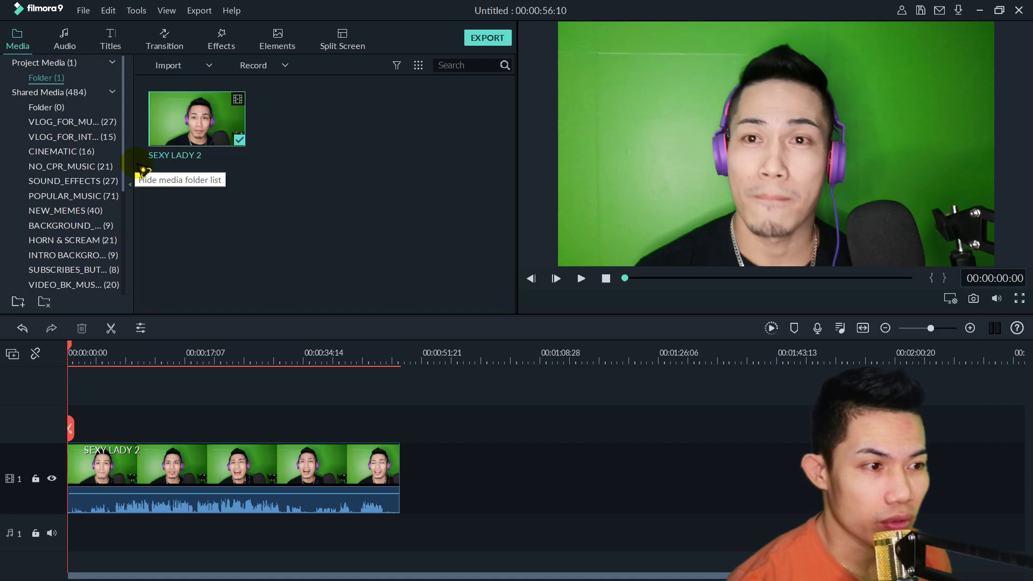
Show the NEW_MEMES shared folder, listing sound effects like Anime WOW and Awra Laughing
{"action": "left_click", "coordinate": [131, 160]}
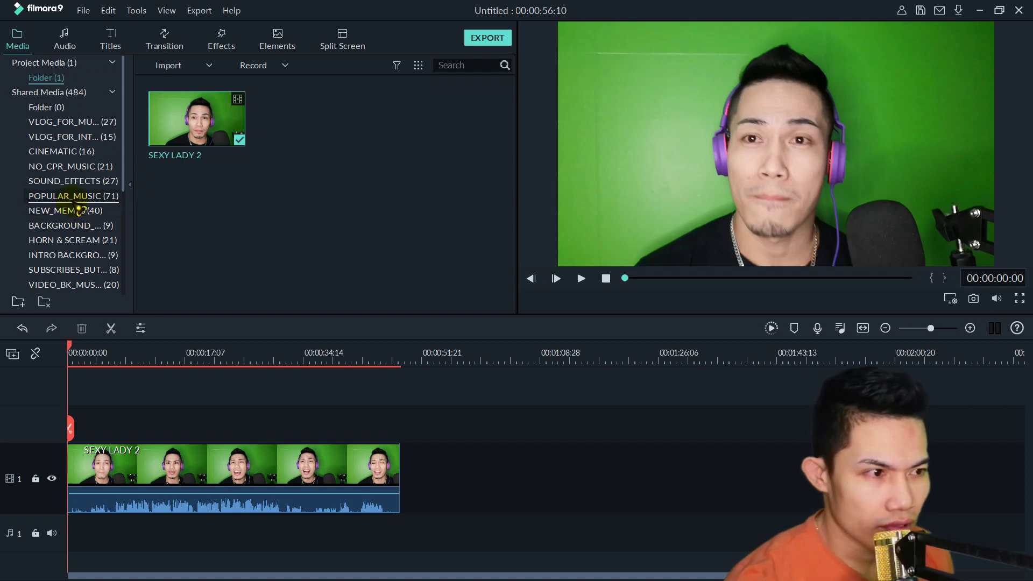
{"action": "left_click", "coordinate": [81, 210]}
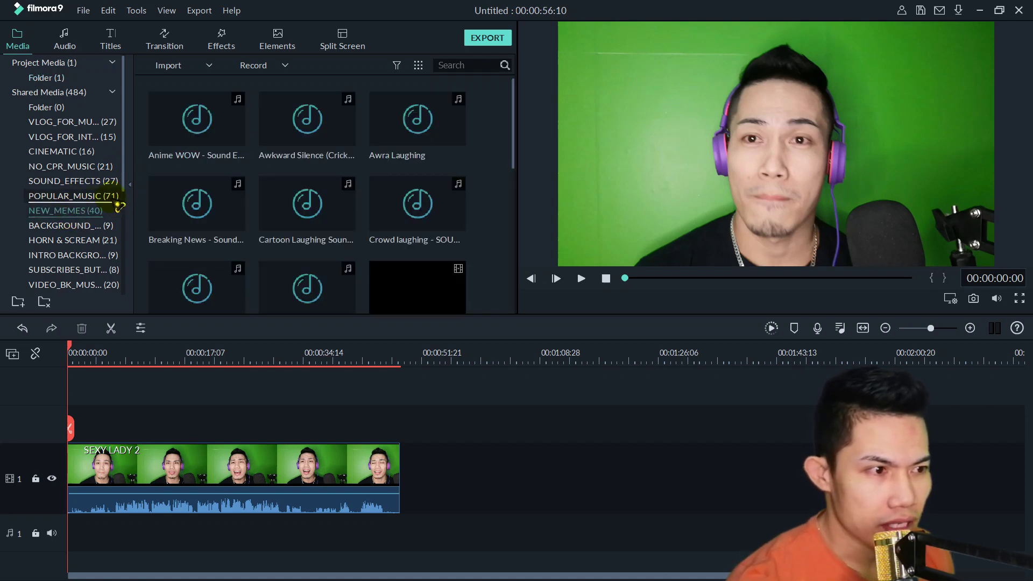
Preview Anime WOW, place it at the start of audio track 1, and play it back
{"action": "double_click", "coordinate": [238, 150]}
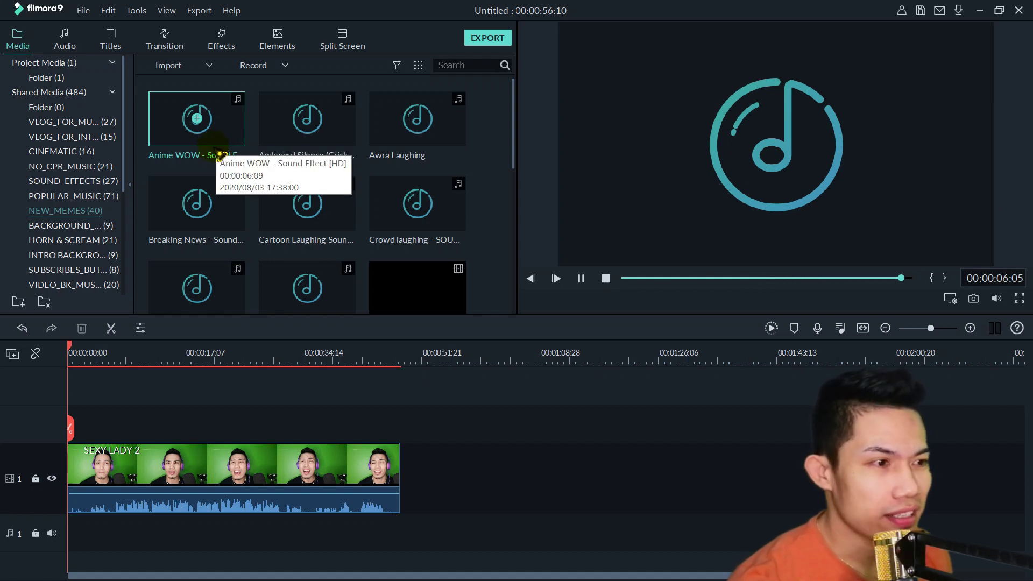
{"action": "left_click_drag", "start_coordinate": [215, 138], "coordinate": [89, 515]}
{"action": "key", "text": "space"}
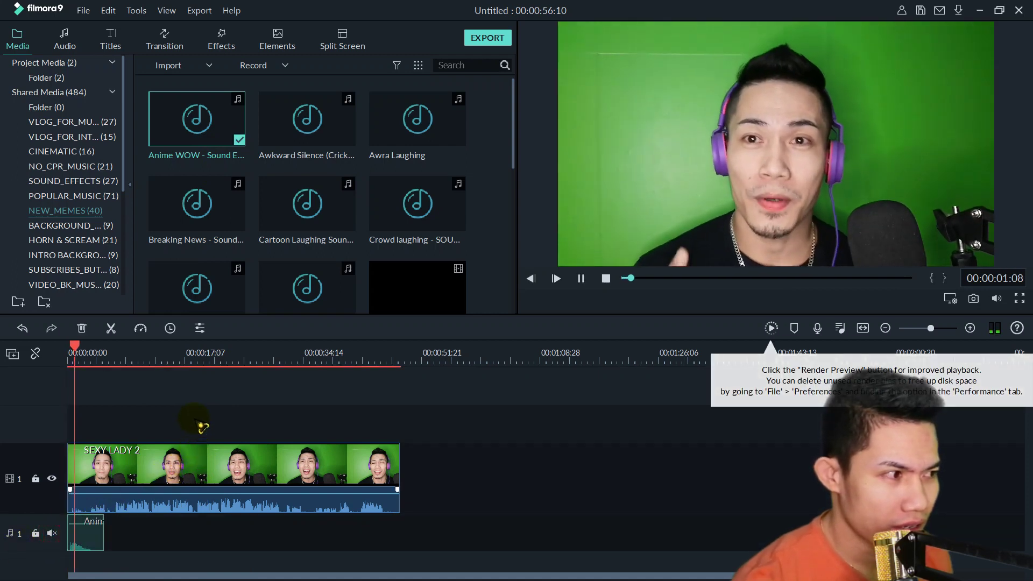
{"action": "key", "text": "space"}
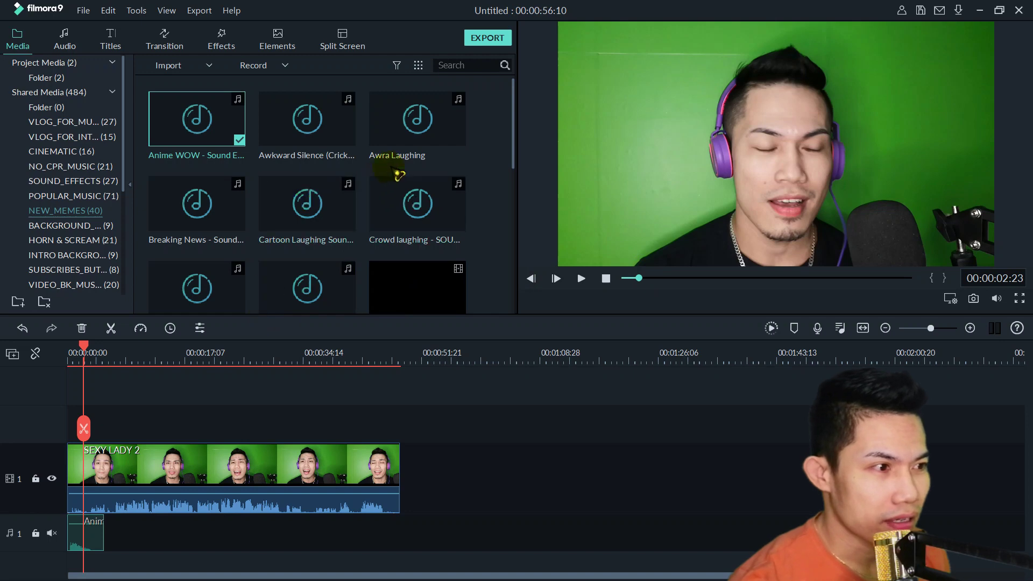
Preview Awra Laughing and add it to audio track 1 beside Anime WOW
{"action": "left_click_drag", "start_coordinate": [418, 118], "coordinate": [381, 141]}
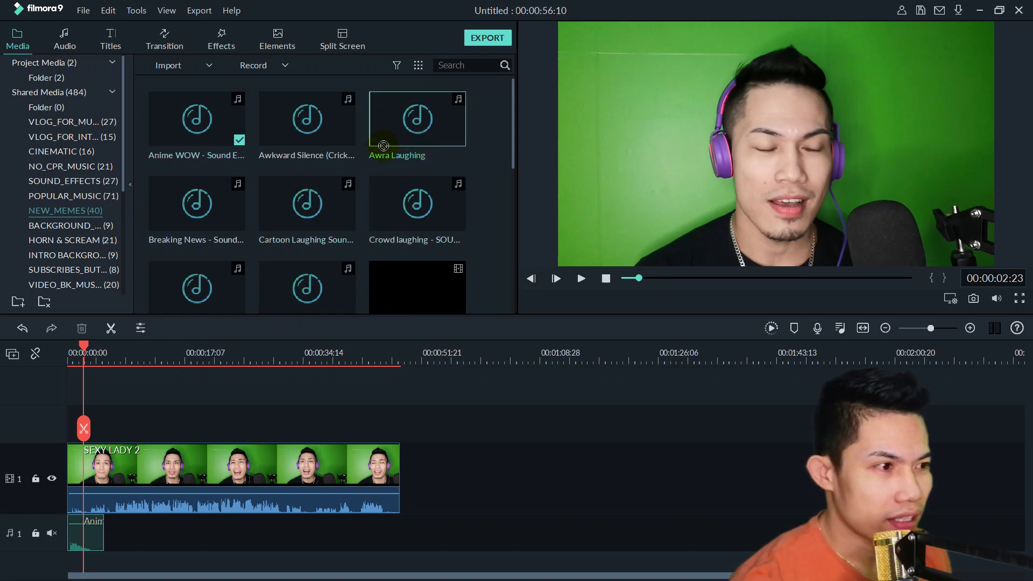
{"action": "double_click", "coordinate": [425, 154]}
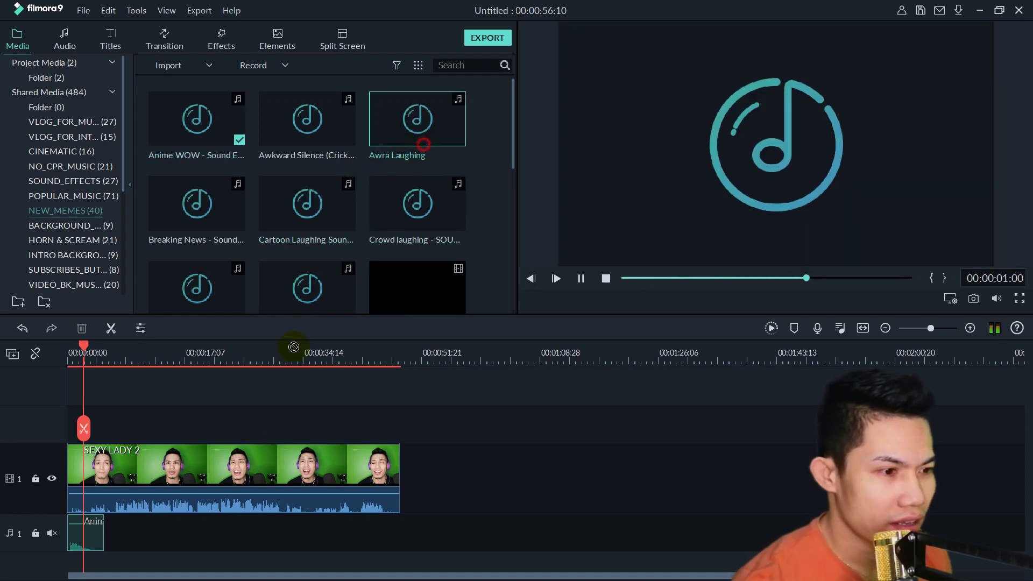
{"action": "left_click", "coordinate": [74, 546]}
{"action": "left_click_drag", "start_coordinate": [80, 540], "coordinate": [108, 541]}
Trim the sound clip shorter near the one-second mark and play back to check timing
{"action": "left_click", "coordinate": [101, 534]}
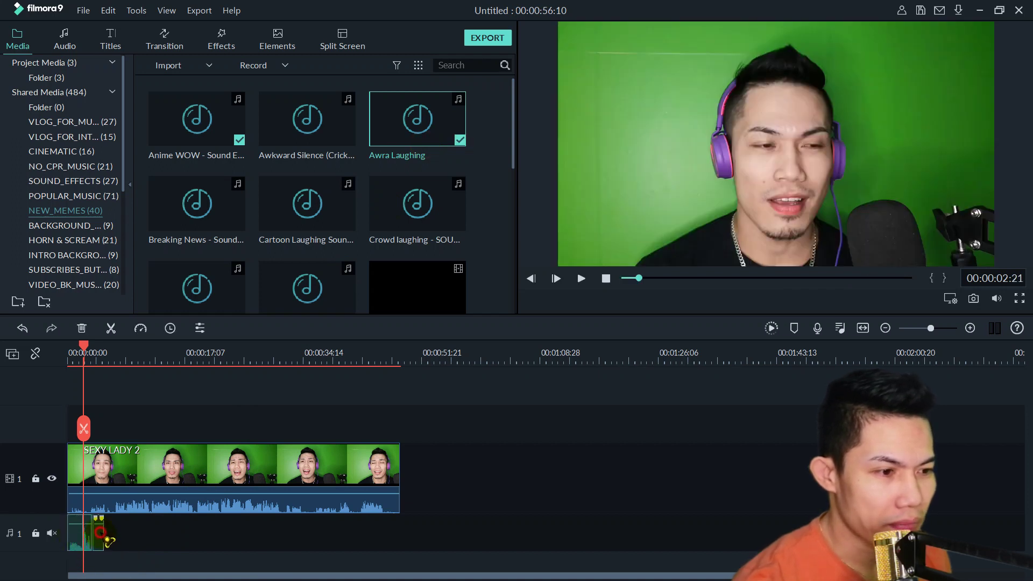
{"action": "left_click", "coordinate": [75, 359]}
{"action": "left_click", "coordinate": [79, 537]}
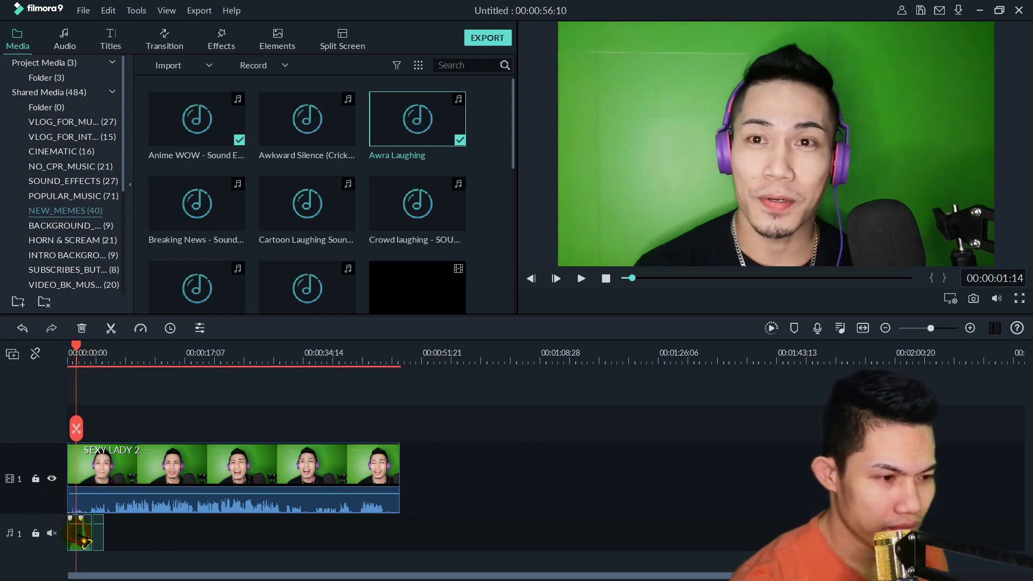
{"action": "left_click_drag", "start_coordinate": [86, 540], "coordinate": [102, 541]}
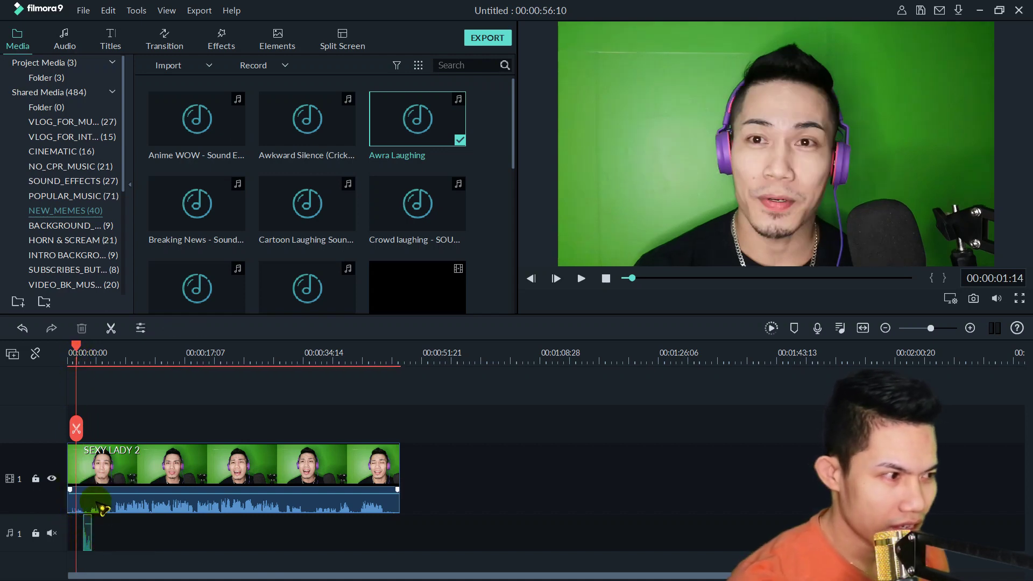
{"action": "key", "text": "space"}
{"action": "key", "text": "space"}
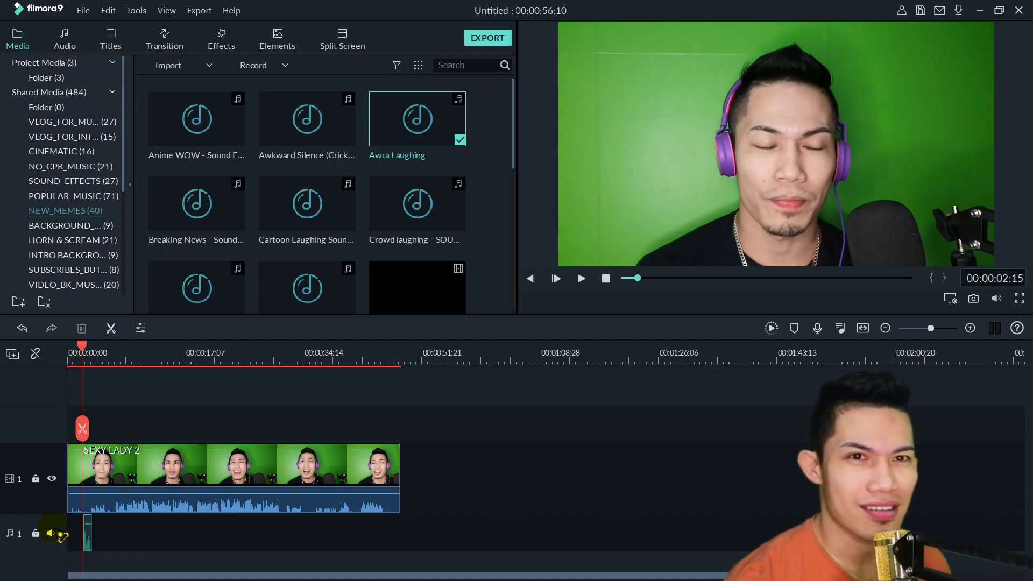
{"action": "key", "text": "space"}
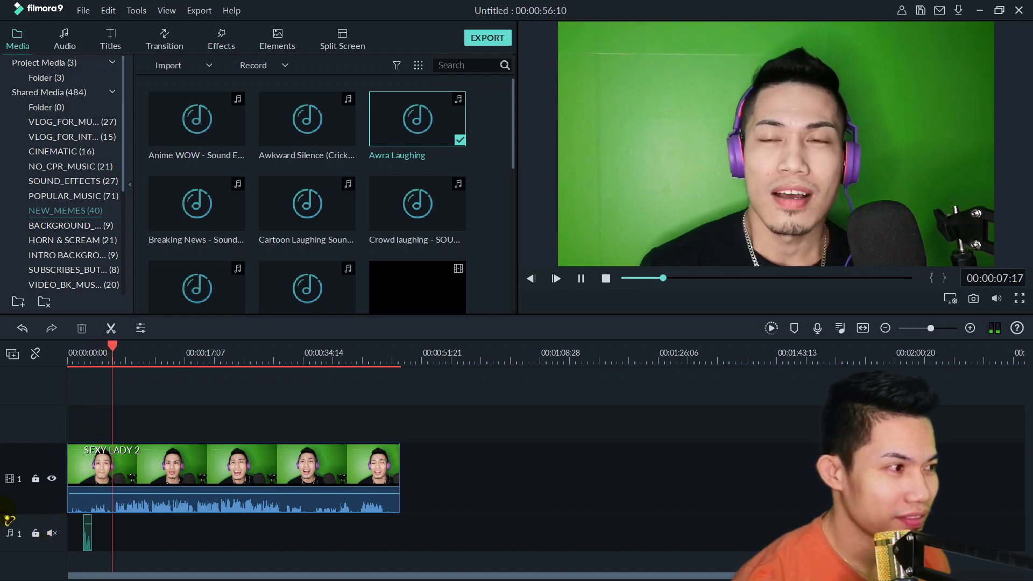
Unmute audio track 1 and move the short laugh clip to about nine seconds, replaying it
{"action": "key", "text": "space"}
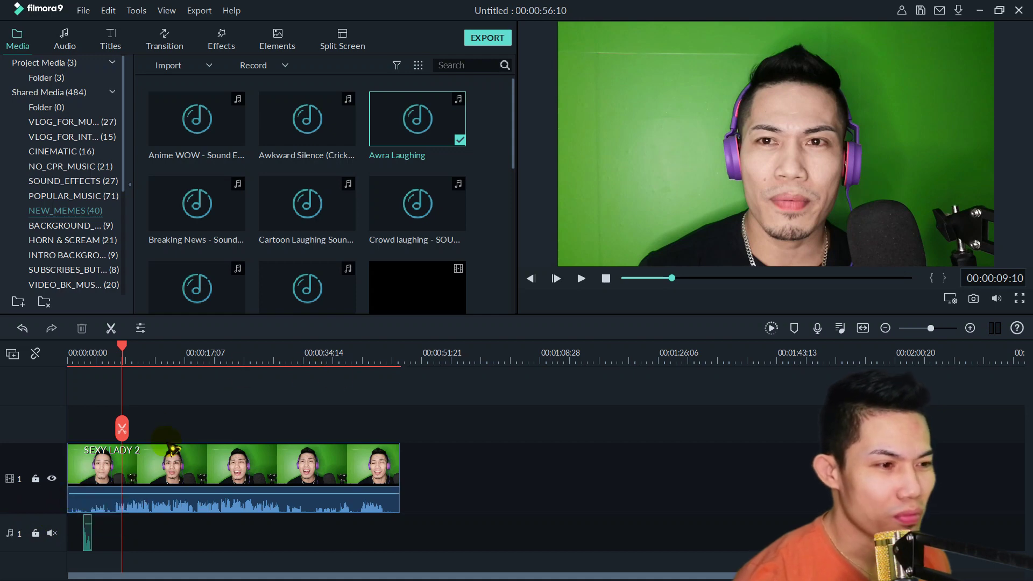
{"action": "left_click", "coordinate": [52, 533]}
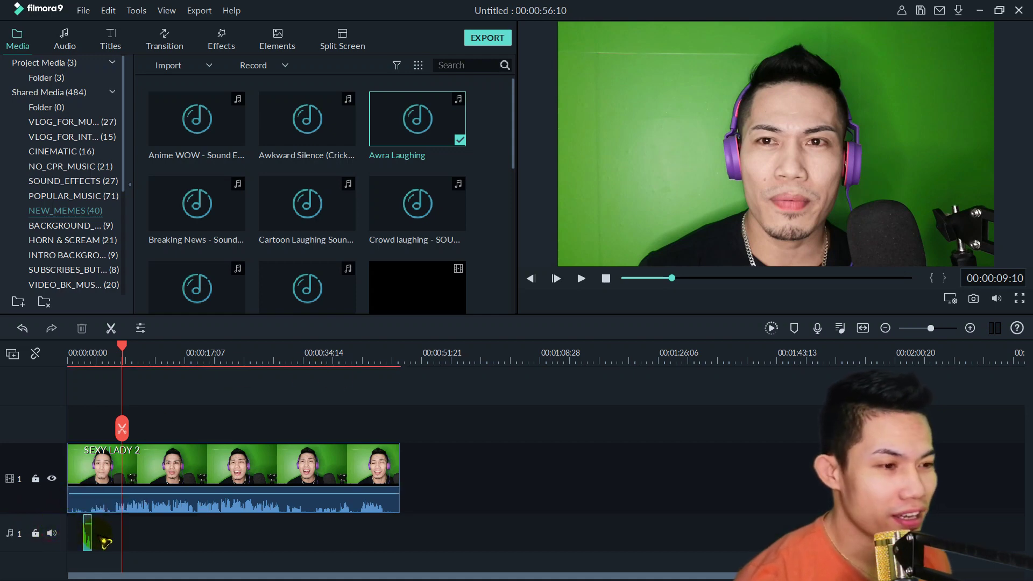
{"action": "left_click_drag", "start_coordinate": [92, 539], "coordinate": [125, 534]}
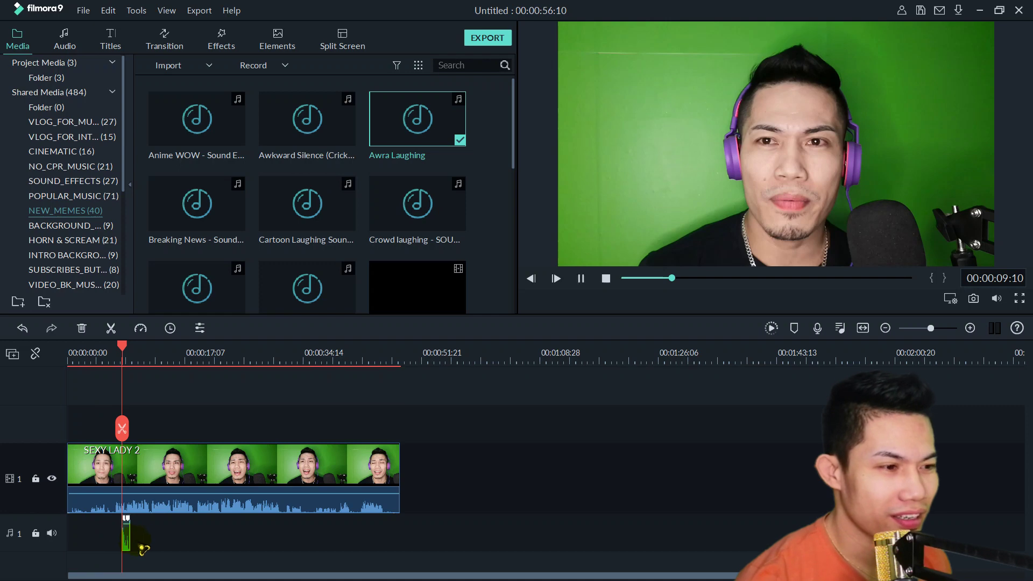
{"action": "key", "text": "space"}
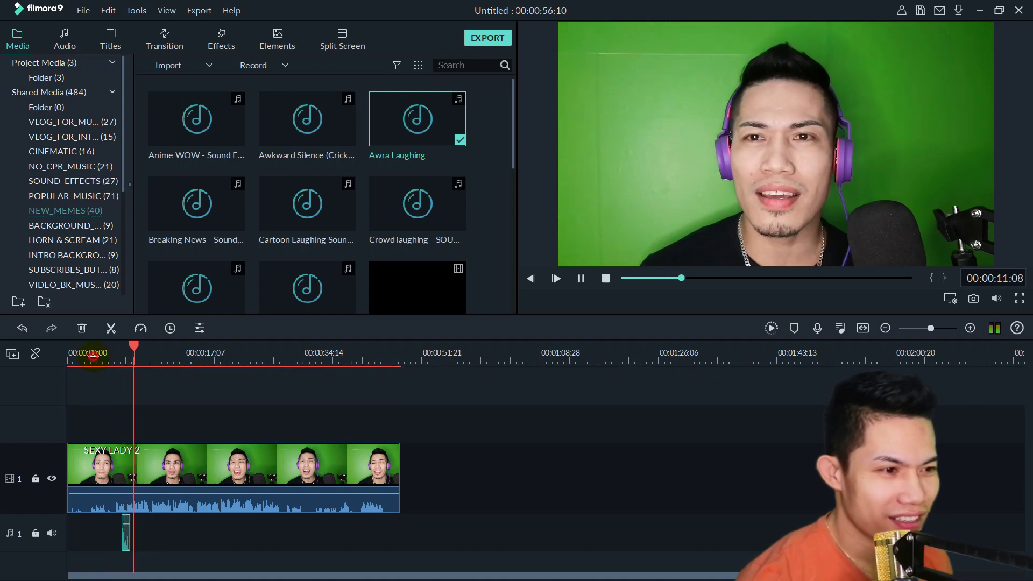
{"action": "left_click", "coordinate": [94, 365]}
{"action": "key", "text": "space"}
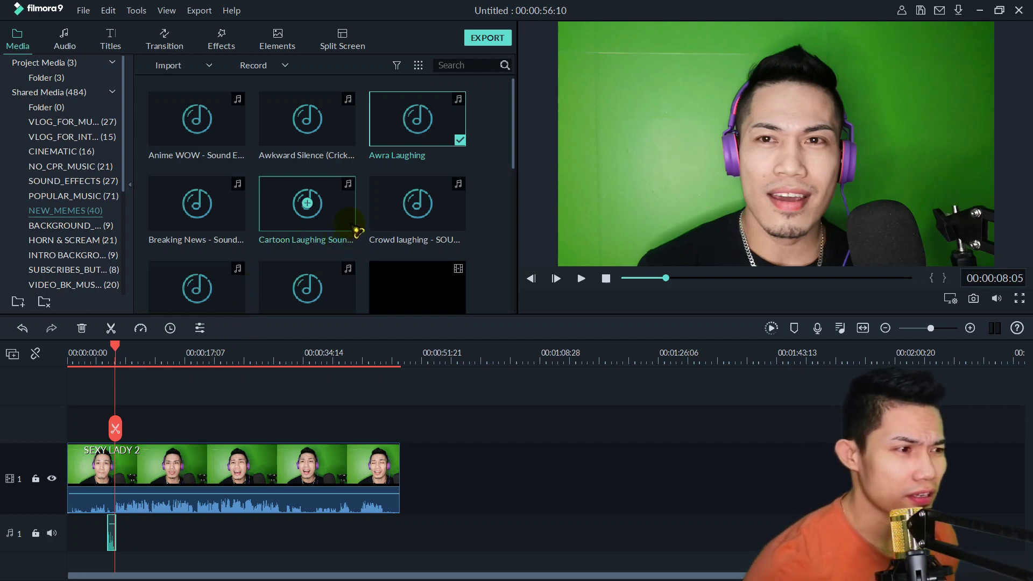
Place Cartoon Laughing on audio track 1 around 13 seconds, preview it, and select it
{"action": "left_click_drag", "start_coordinate": [355, 231], "coordinate": [172, 524]}
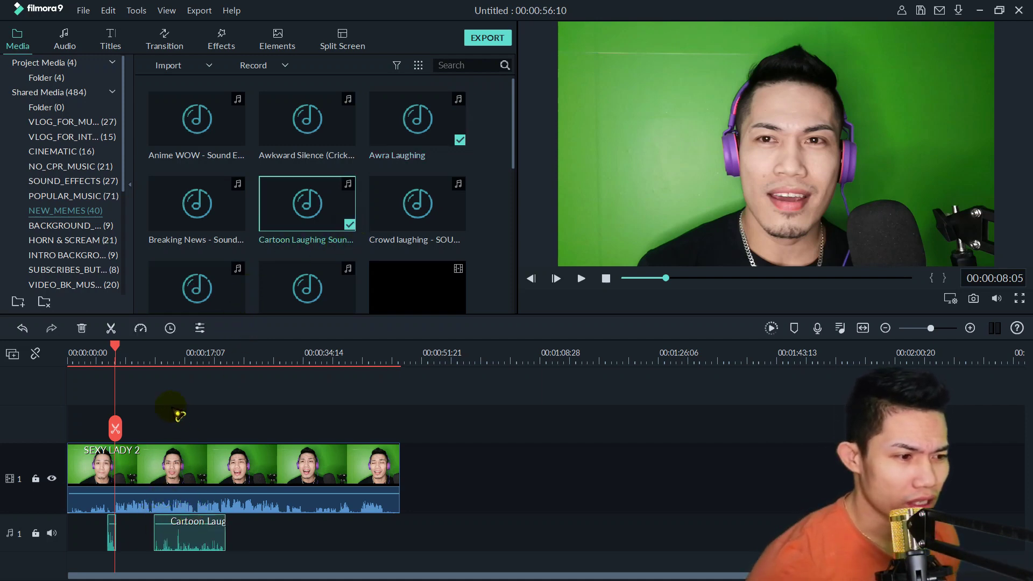
{"action": "left_click", "coordinate": [151, 365]}
{"action": "key", "text": "space"}
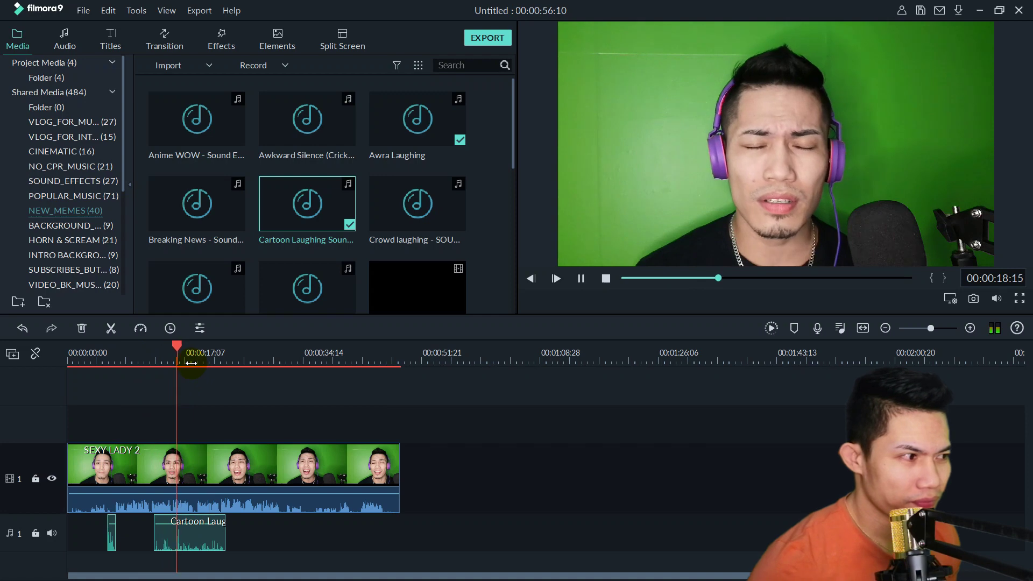
{"action": "key", "text": "space"}
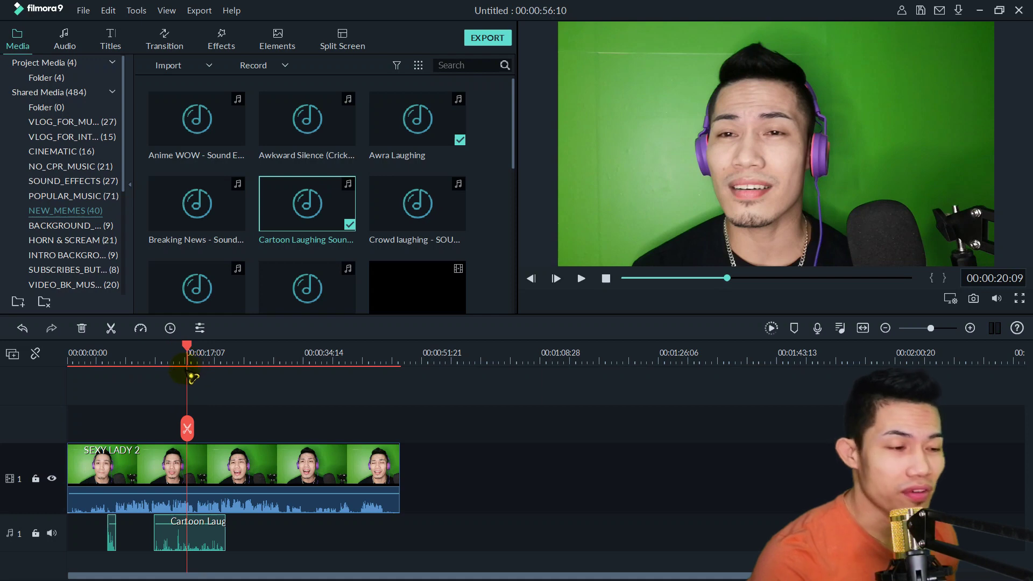
{"action": "left_click", "coordinate": [213, 541]}
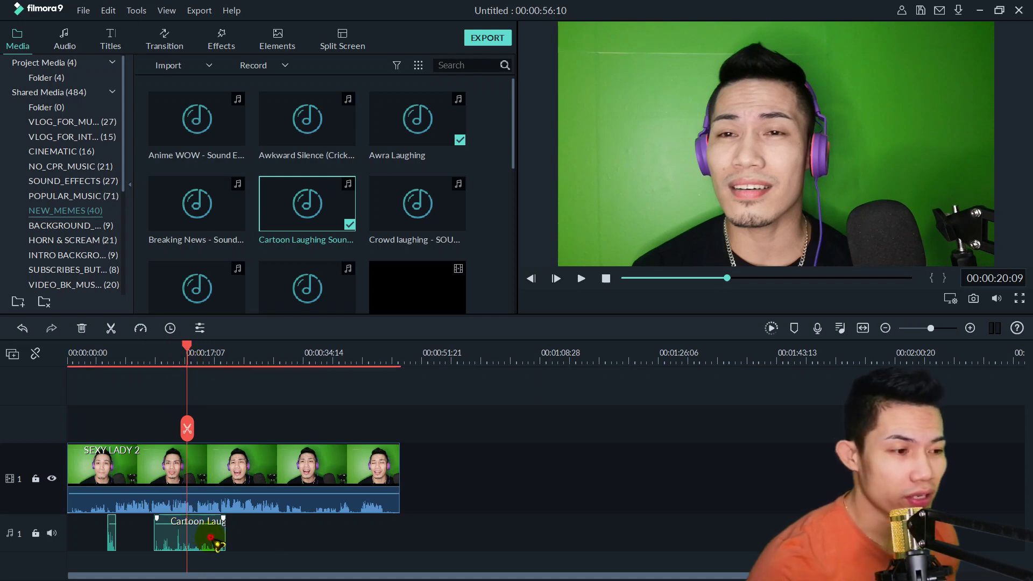
Open the laugh clip's audio settings, hide video track 1, and play the laugh to judge loudness
{"action": "double_click", "coordinate": [218, 545]}
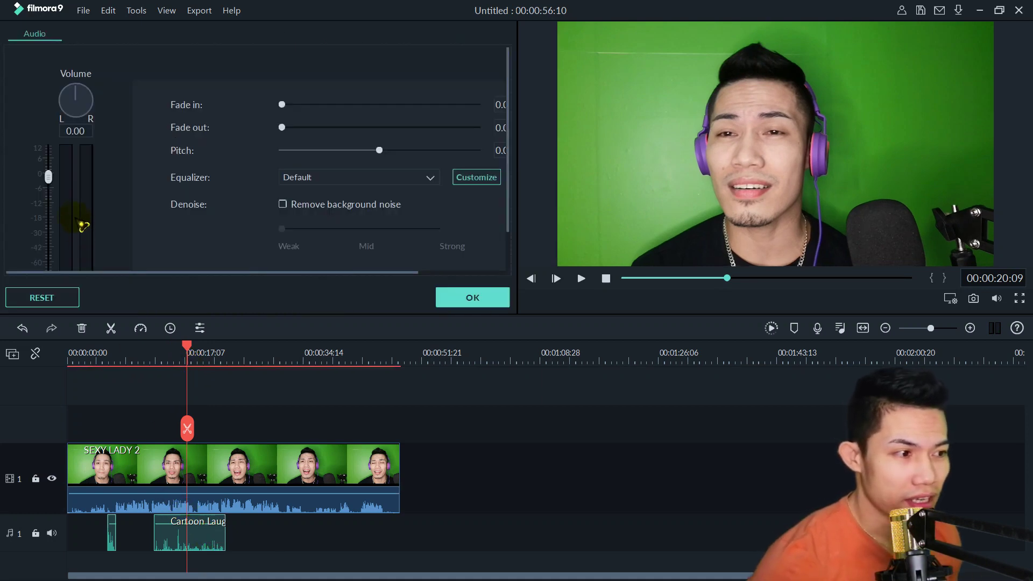
{"action": "left_click", "coordinate": [51, 479]}
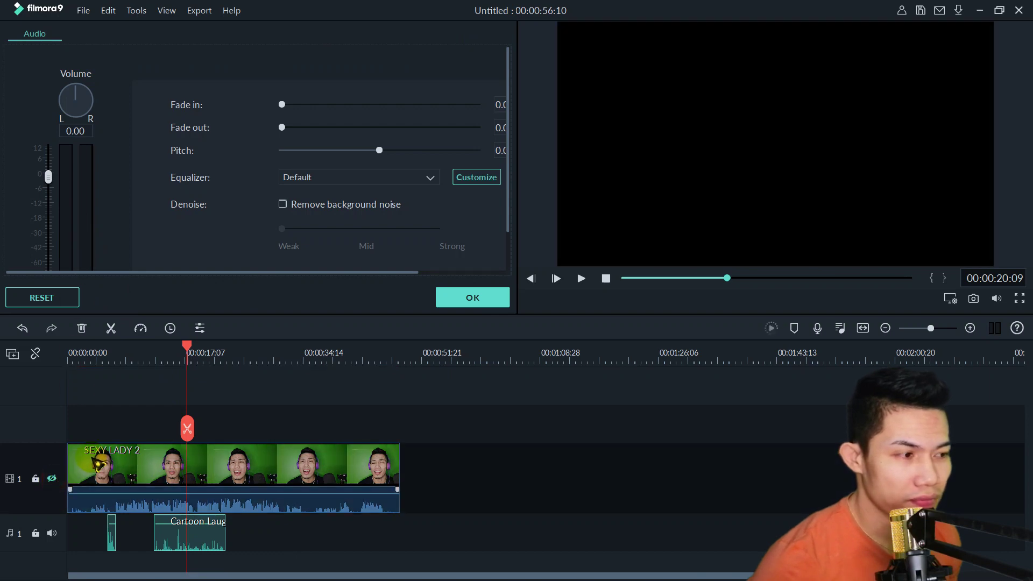
{"action": "key", "text": "space"}
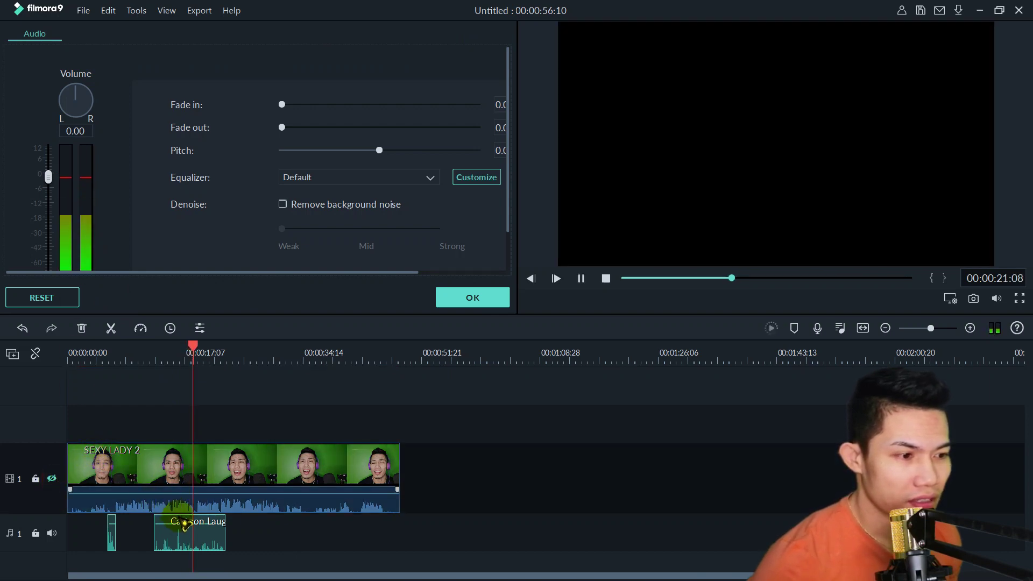
{"action": "key", "text": "space"}
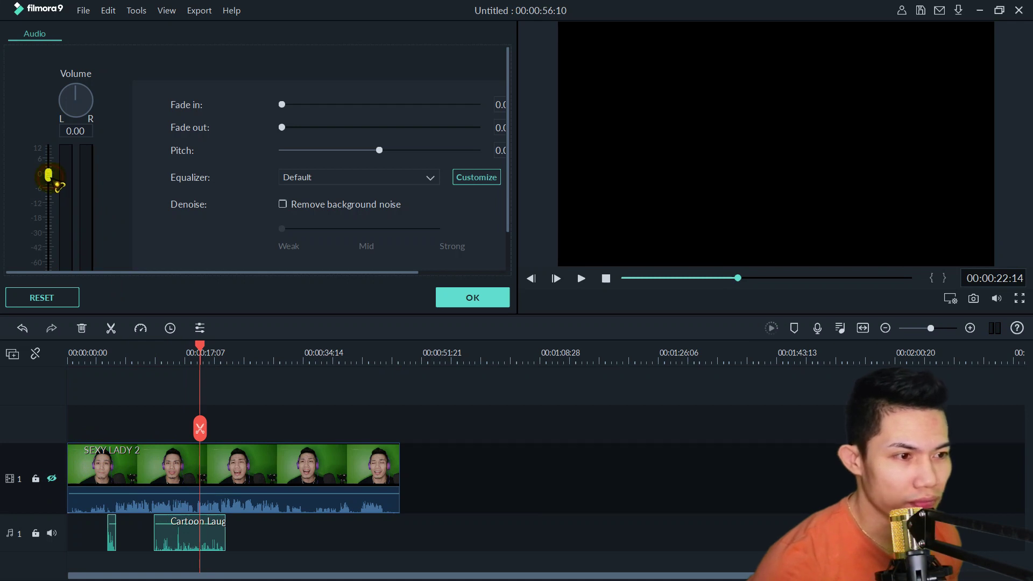
{"action": "left_click", "coordinate": [490, 299]}
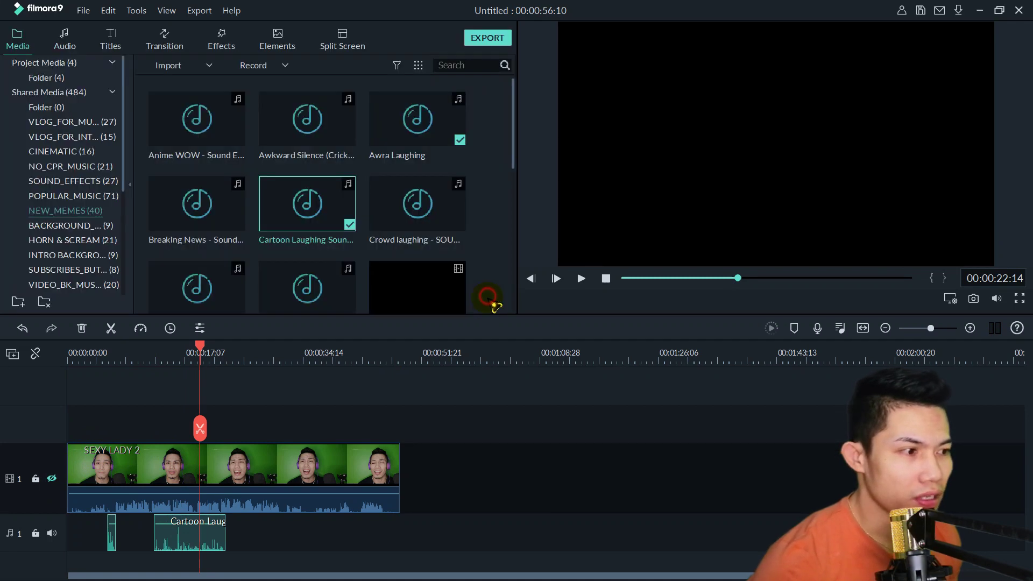
Lower the Cartoon Laughing volume to about -6 dB and replay from about 17 seconds
{"action": "double_click", "coordinate": [222, 545]}
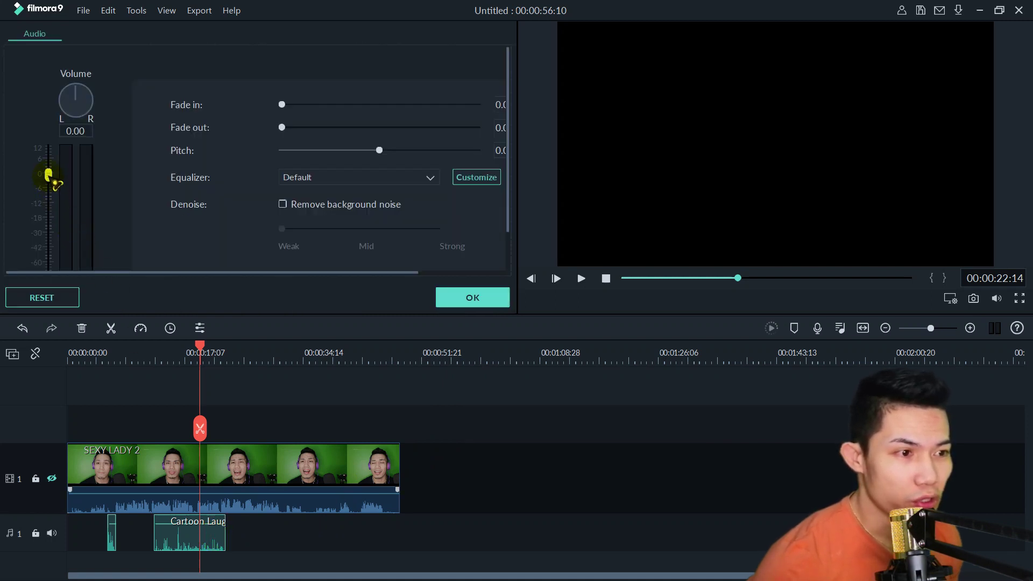
{"action": "left_click_drag", "start_coordinate": [53, 180], "coordinate": [60, 226]}
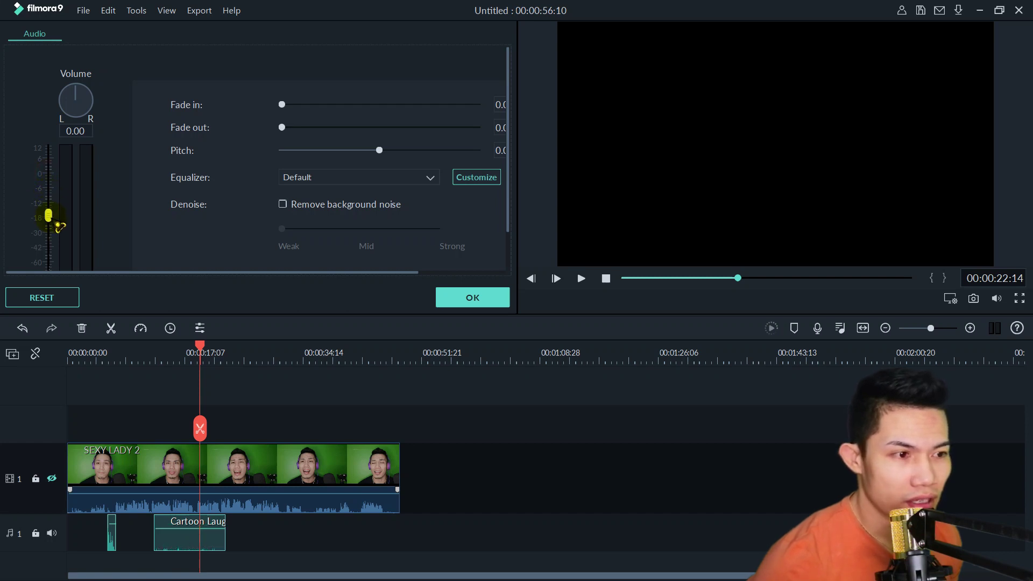
{"action": "left_click", "coordinate": [461, 297]}
{"action": "key", "text": "space"}
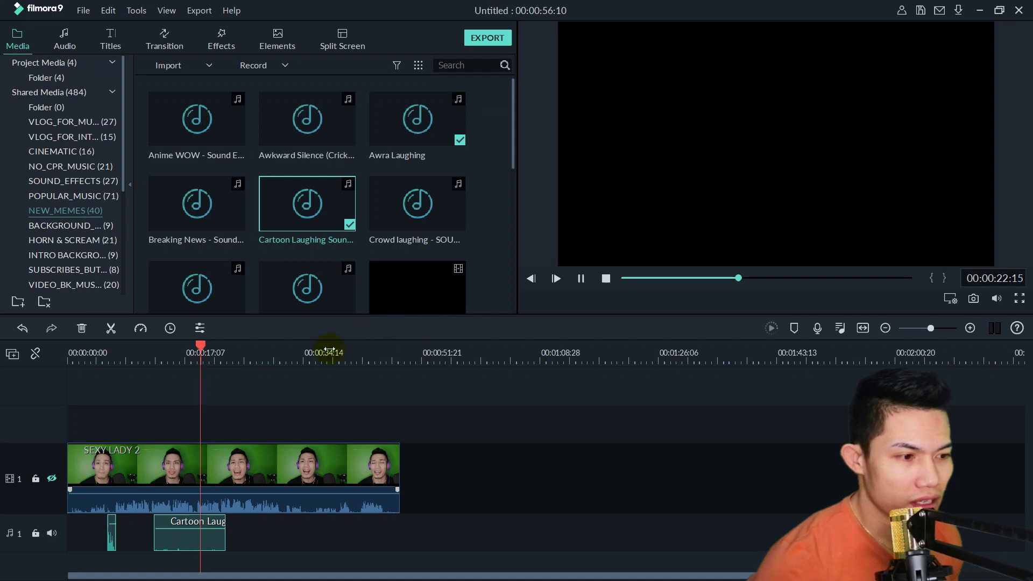
{"action": "left_click", "coordinate": [168, 360]}
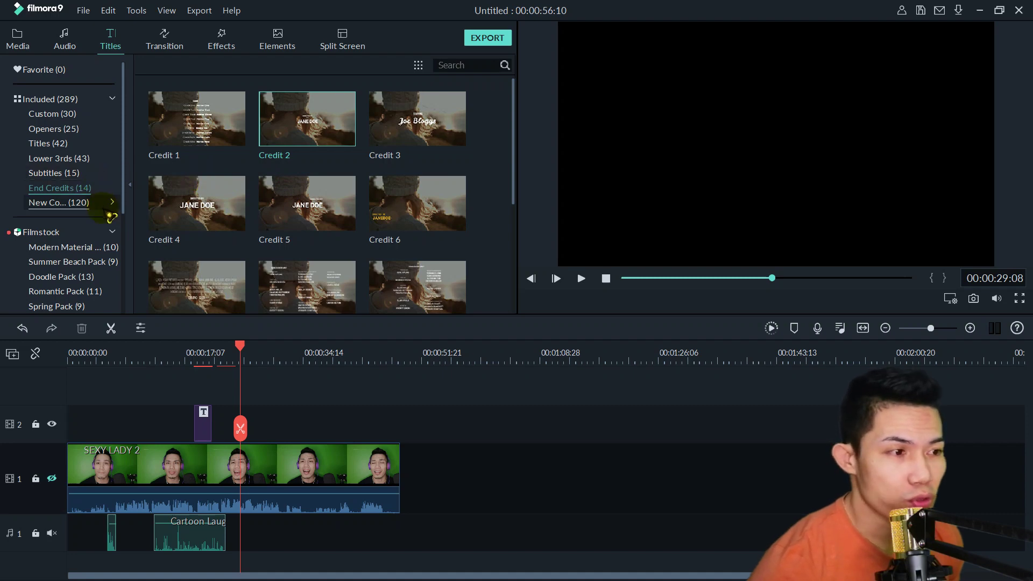
Preview the Credit 13 End Credits title, glance at Subtitles, then return to End Credits
{"action": "scroll", "coordinate": [209, 205], "scroll_direction": "down", "scroll_amount": 3}
{"action": "left_click", "coordinate": [197, 257]}
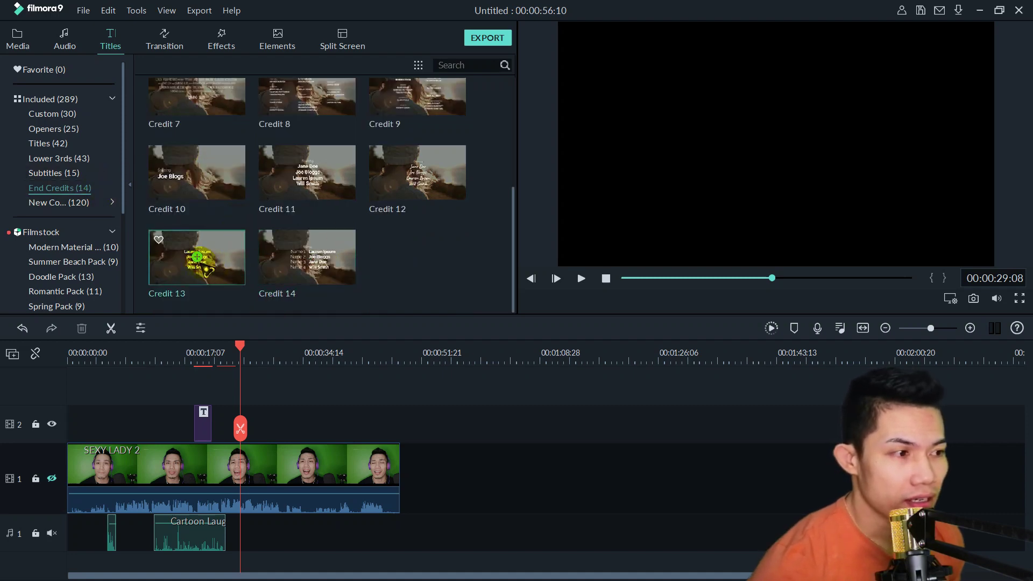
{"action": "scroll", "coordinate": [197, 258], "scroll_direction": "up", "scroll_amount": 3}
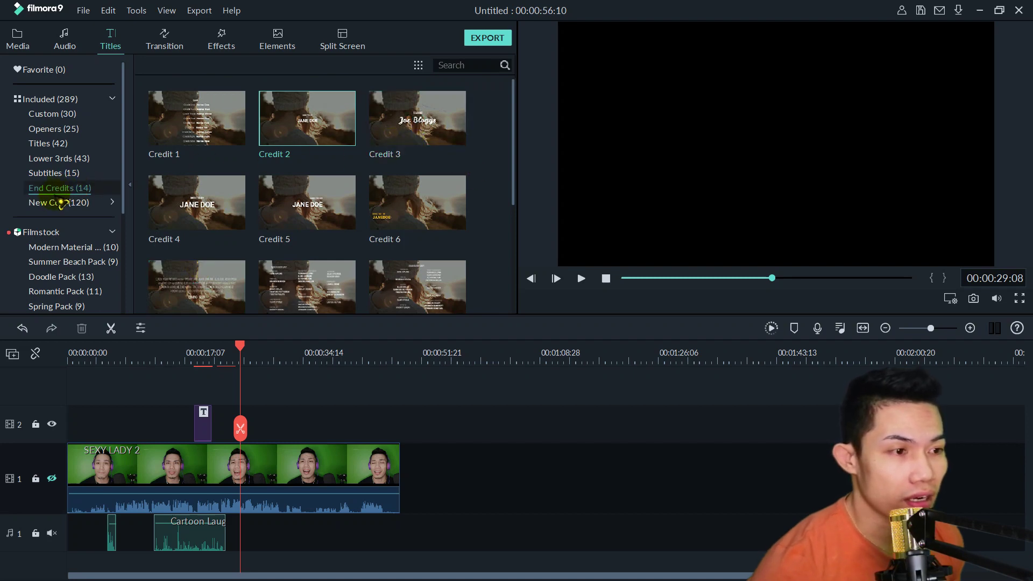
{"action": "left_click", "coordinate": [46, 173]}
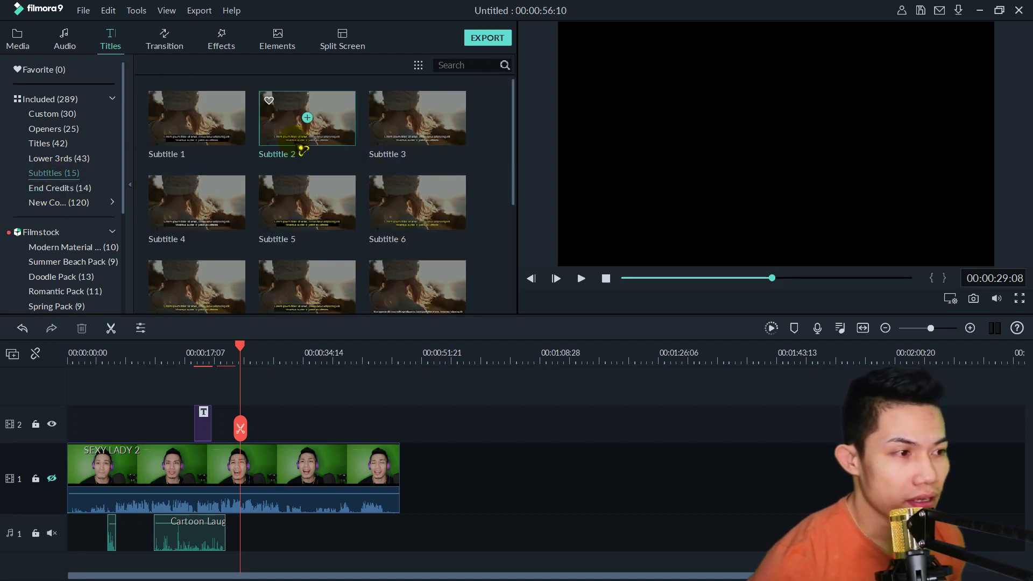
{"action": "left_click", "coordinate": [71, 188]}
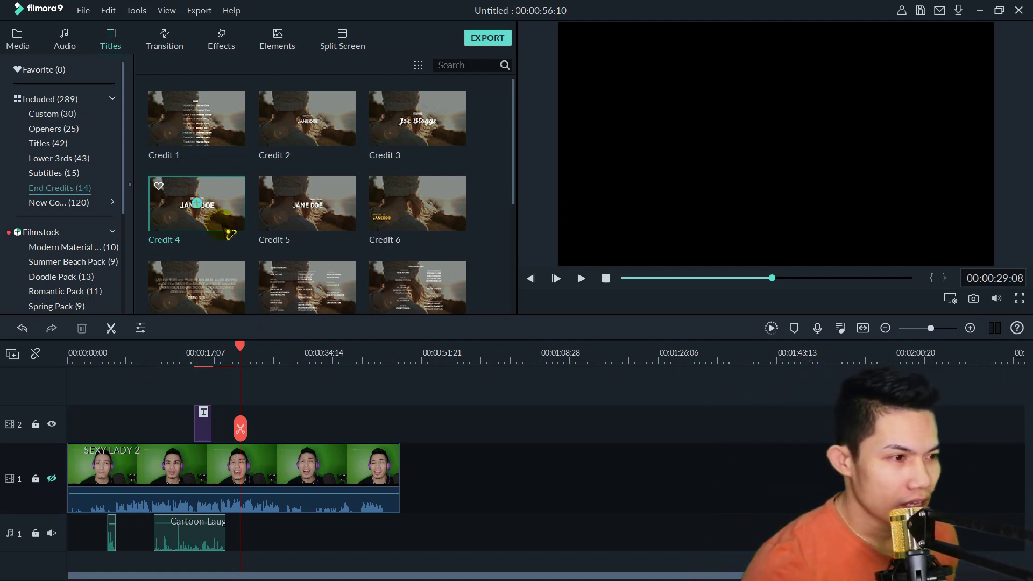
Unhide video track 1 and place the Credit 4 title on track 2, opening its text settings
{"action": "left_click", "coordinate": [51, 478]}
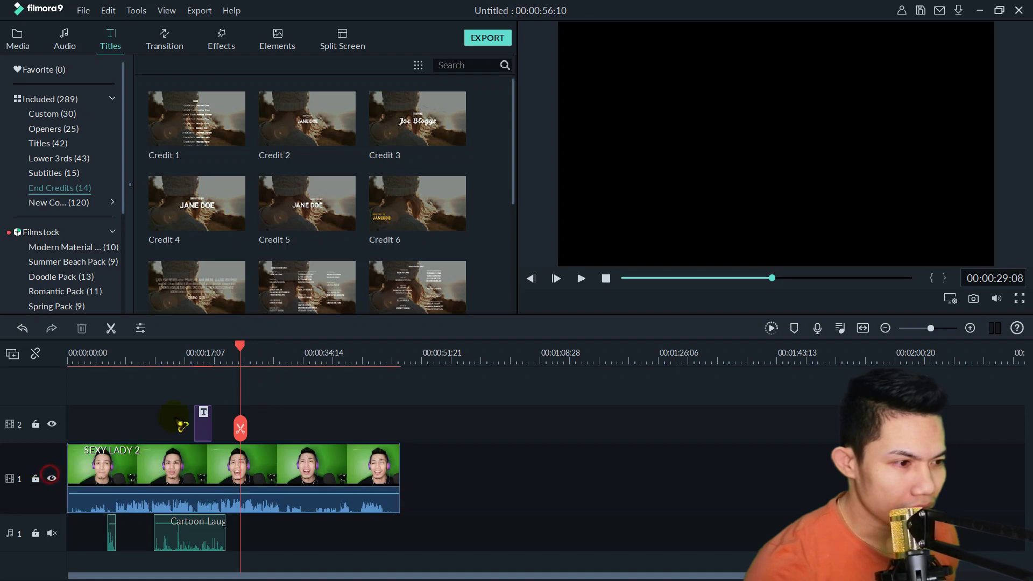
{"action": "left_click_drag", "start_coordinate": [217, 414], "coordinate": [207, 422]}
{"action": "double_click", "coordinate": [203, 425]}
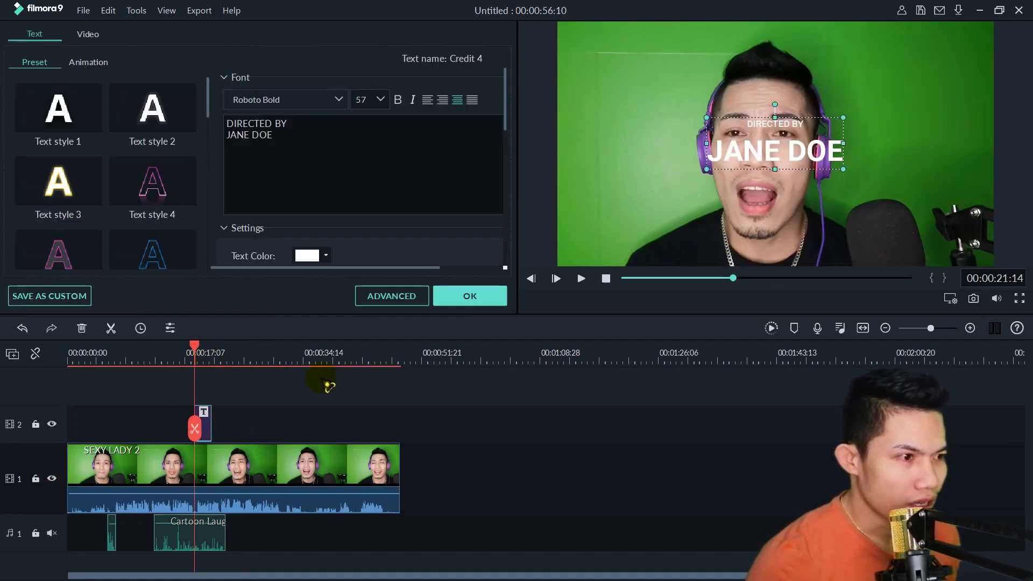
{"action": "left_click", "coordinate": [485, 307]}
{"action": "double_click", "coordinate": [202, 420]}
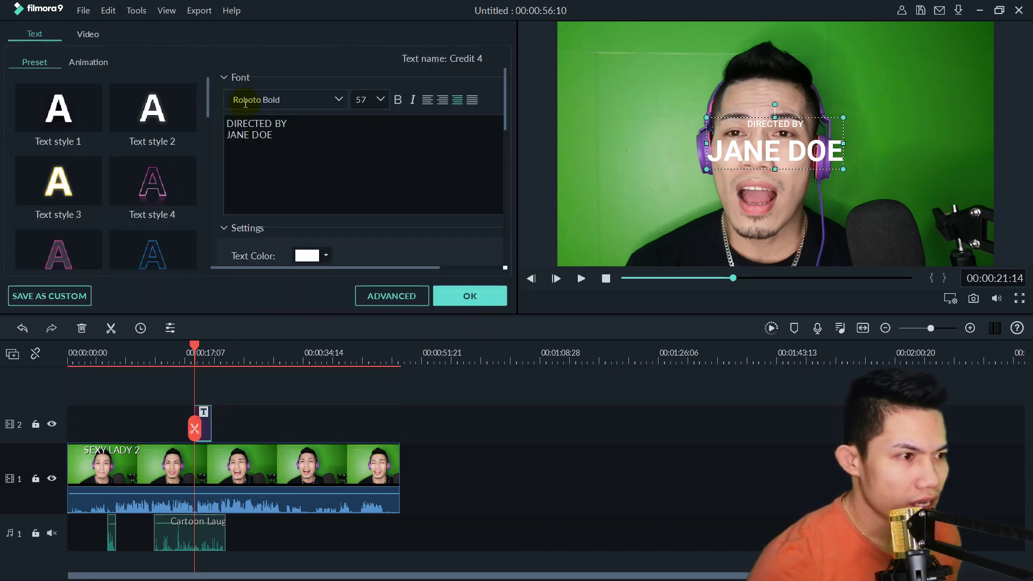
{"action": "left_click", "coordinate": [294, 119]}
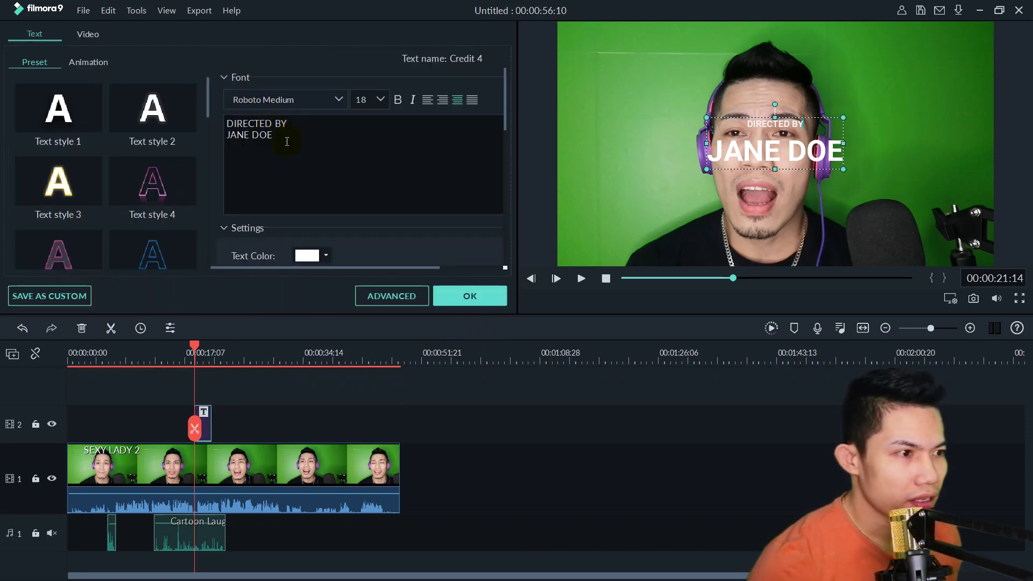
{"action": "left_click_drag", "start_coordinate": [287, 142], "coordinate": [215, 133]}
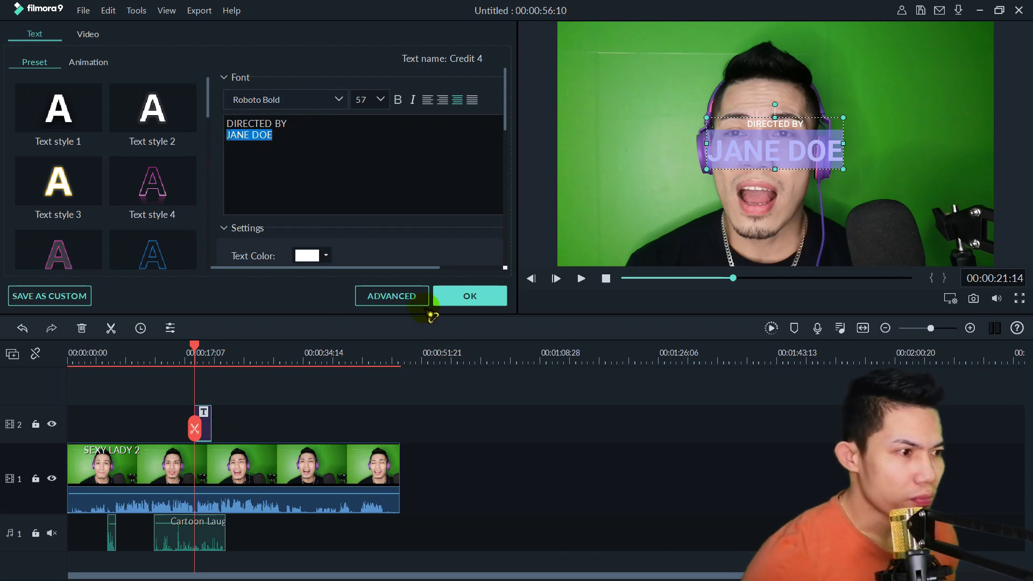
{"action": "left_click", "coordinate": [476, 297]}
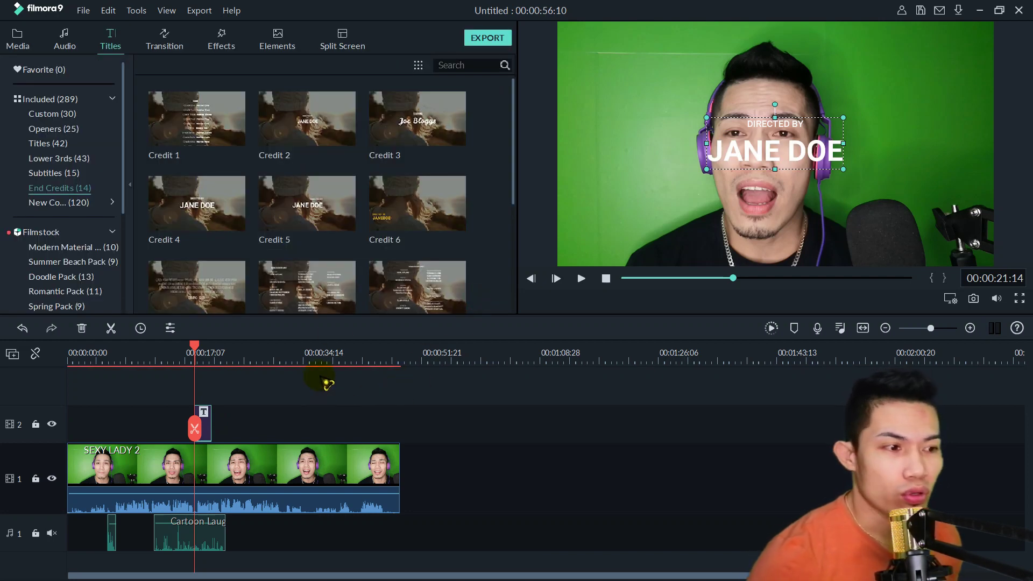
Move the playhead to about 20 seconds and reopen the title's text editor
{"action": "left_click", "coordinate": [181, 361]}
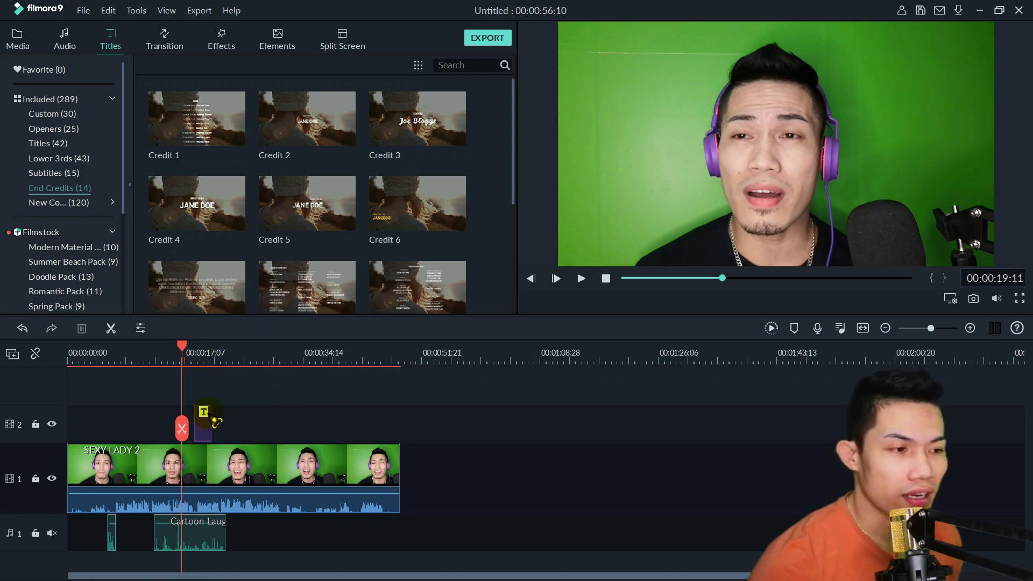
{"action": "double_click", "coordinate": [203, 423]}
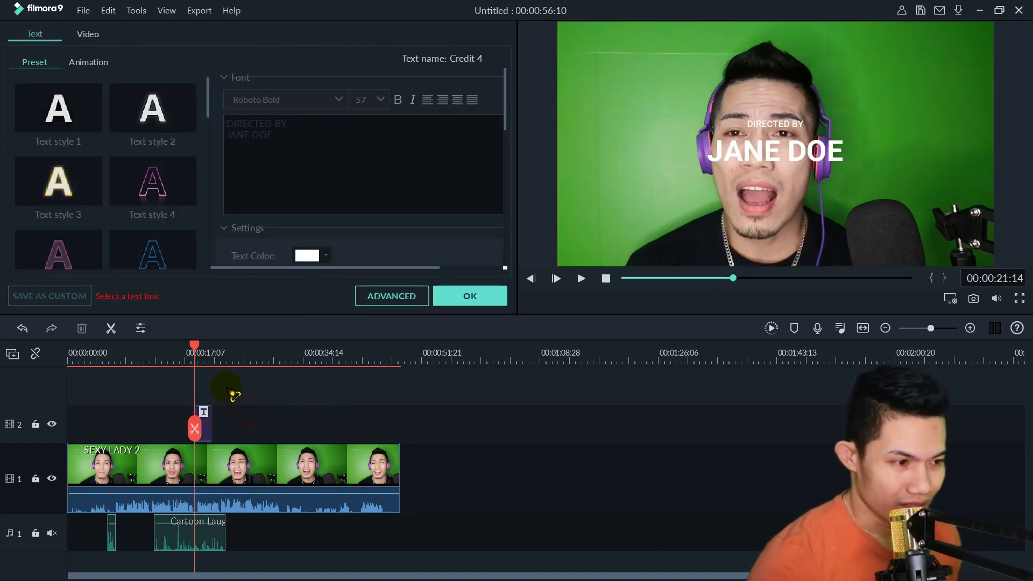
{"action": "left_click", "coordinate": [186, 360]}
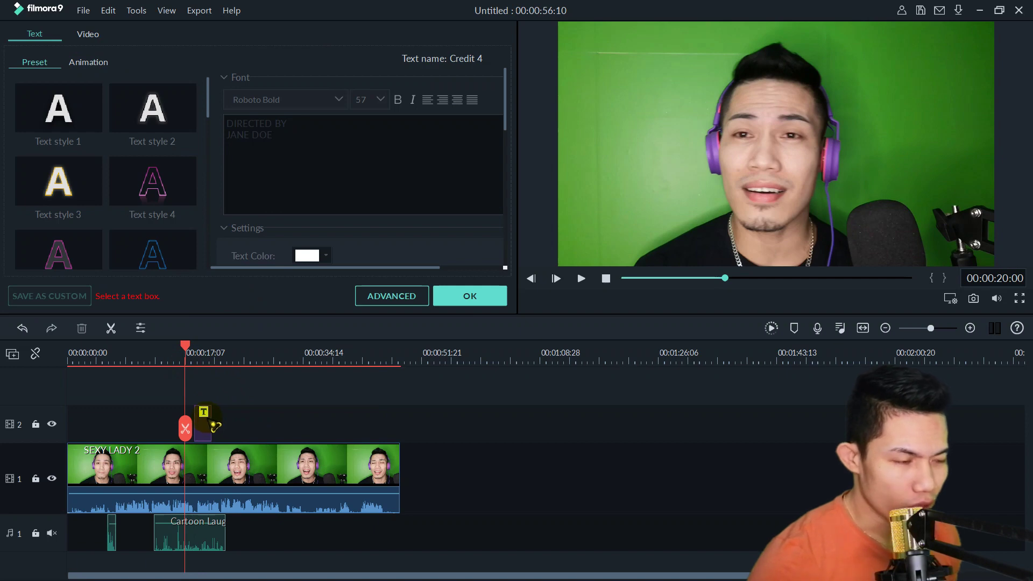
{"action": "left_click", "coordinate": [215, 426]}
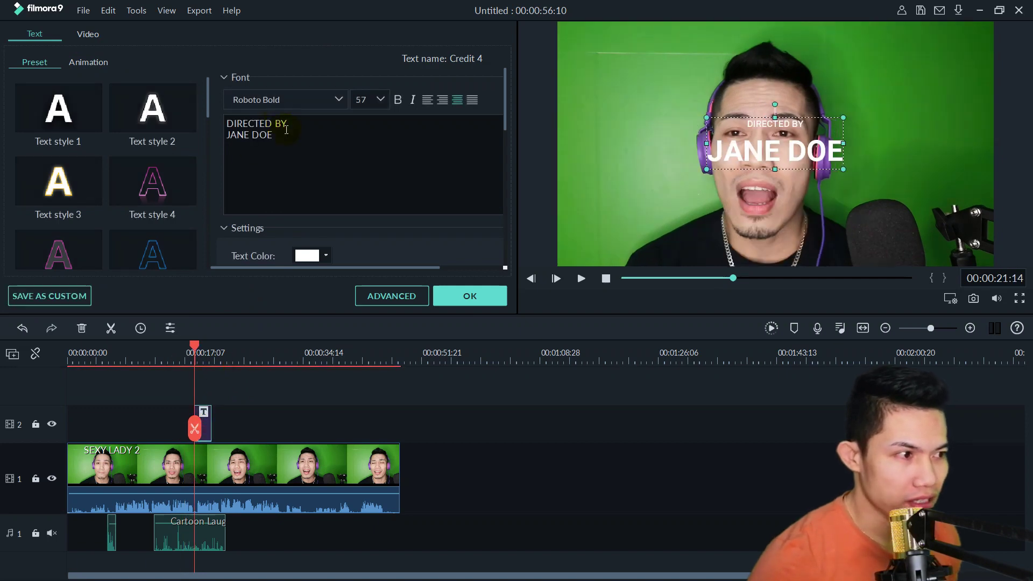
Replace the credit's JANE DOE line with 'RAD EXPLORER' and select the DIRECTED BY line
{"action": "left_click_drag", "start_coordinate": [286, 139], "coordinate": [227, 136]}
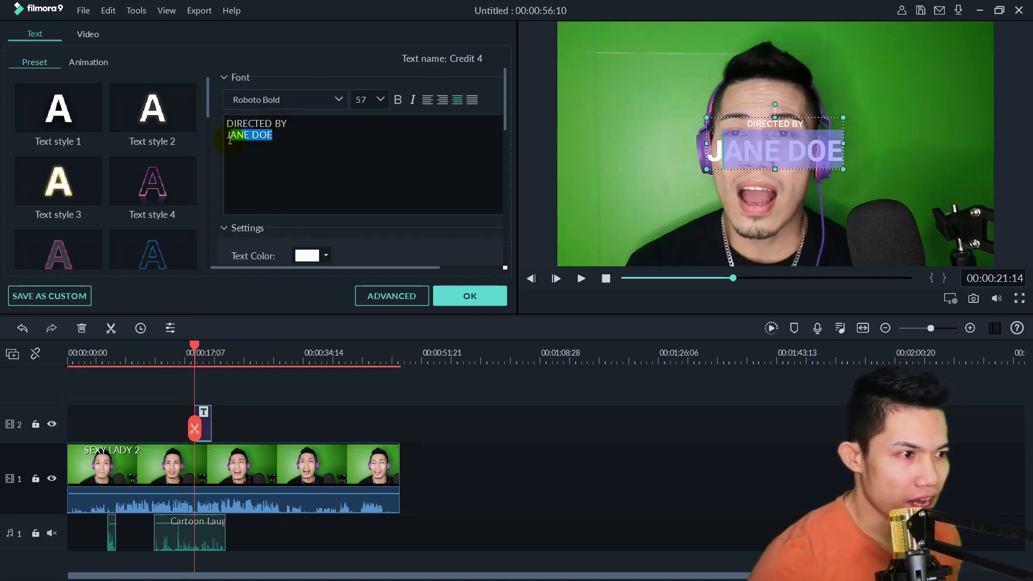
{"action": "left_click", "coordinate": [266, 155]}
{"action": "left_click_drag", "start_coordinate": [283, 139], "coordinate": [215, 137]}
{"action": "left_click", "coordinate": [288, 135]}
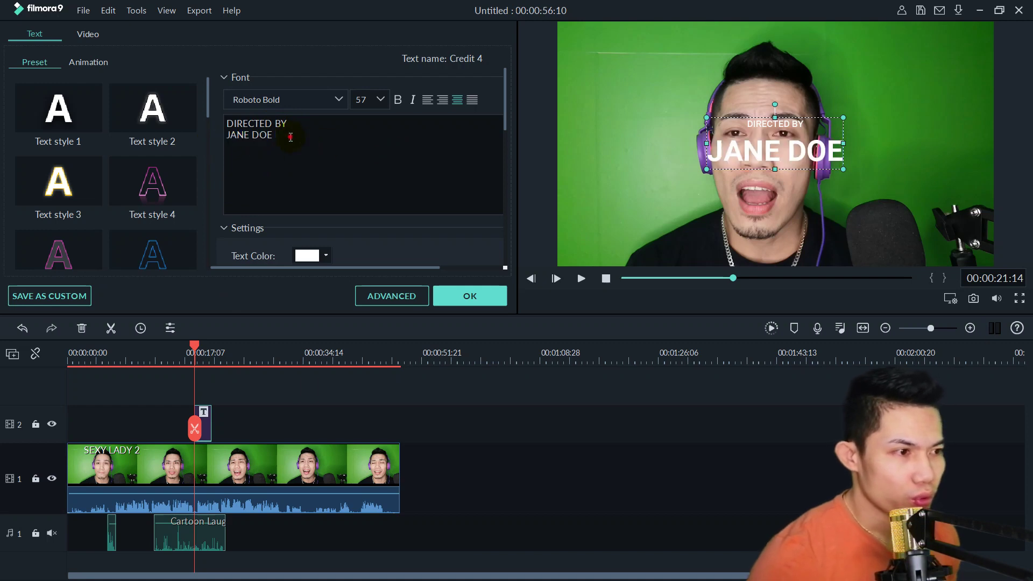
{"action": "left_click_drag", "start_coordinate": [289, 135], "coordinate": [223, 138]}
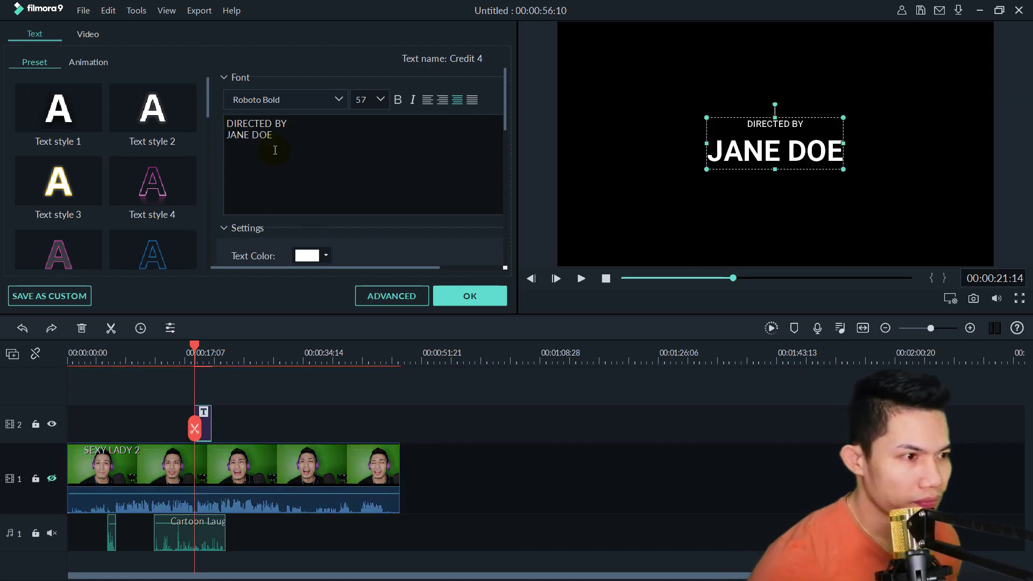
{"action": "left_click_drag", "start_coordinate": [272, 152], "coordinate": [226, 146]}
{"action": "type", "text": "RAD"}
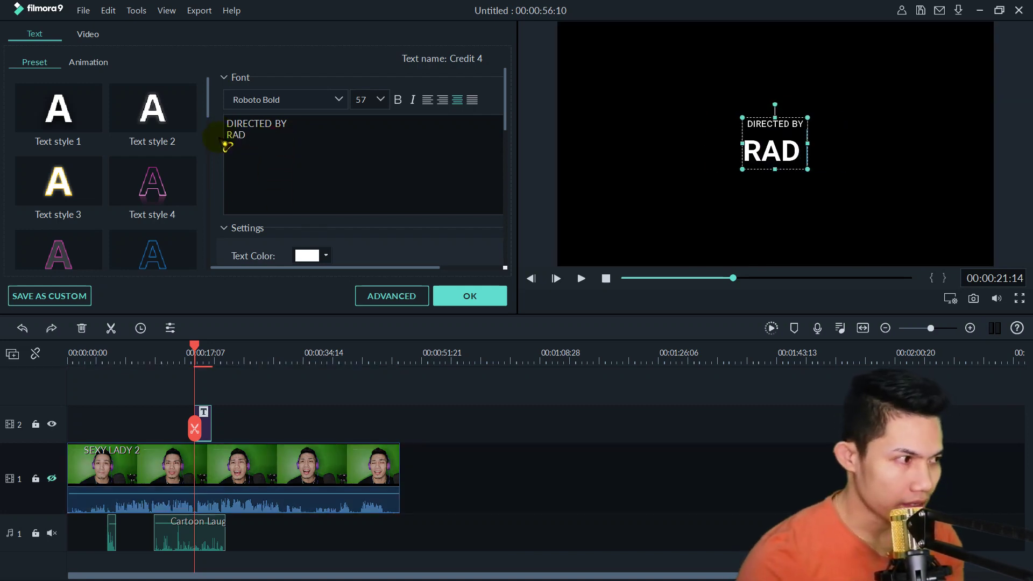
{"action": "type", "text": " EXPLORER"}
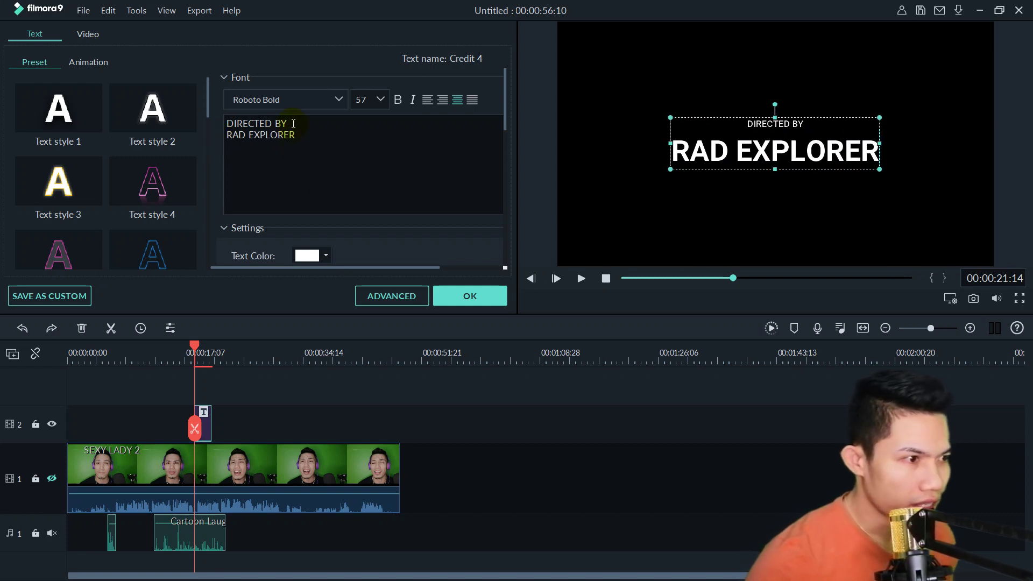
{"action": "left_click_drag", "start_coordinate": [293, 123], "coordinate": [228, 123]}
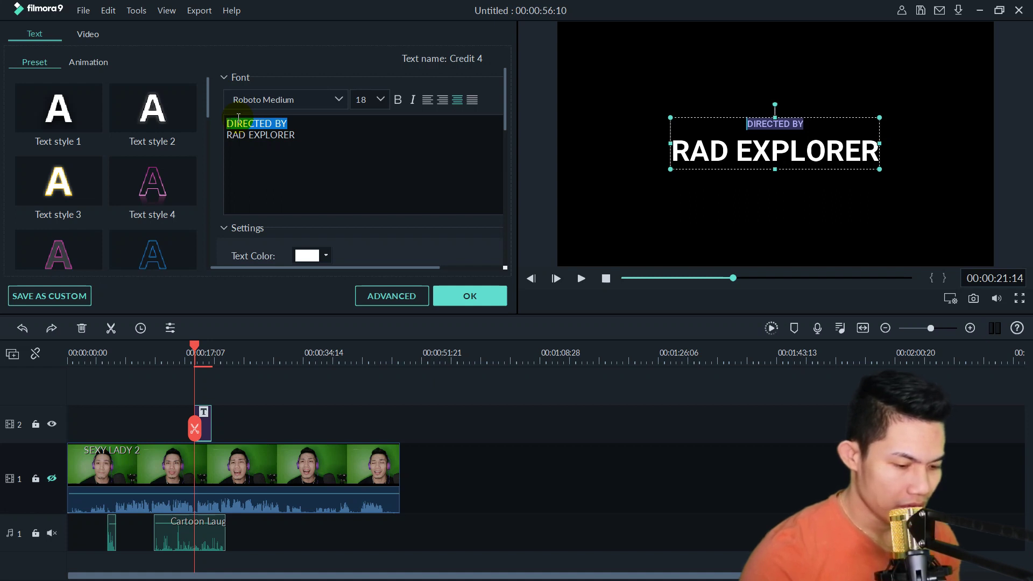
Replace JANE DOE with RAD EXPLORER under DIRECTED BY and apply the title text
{"action": "type", "text": "P"}
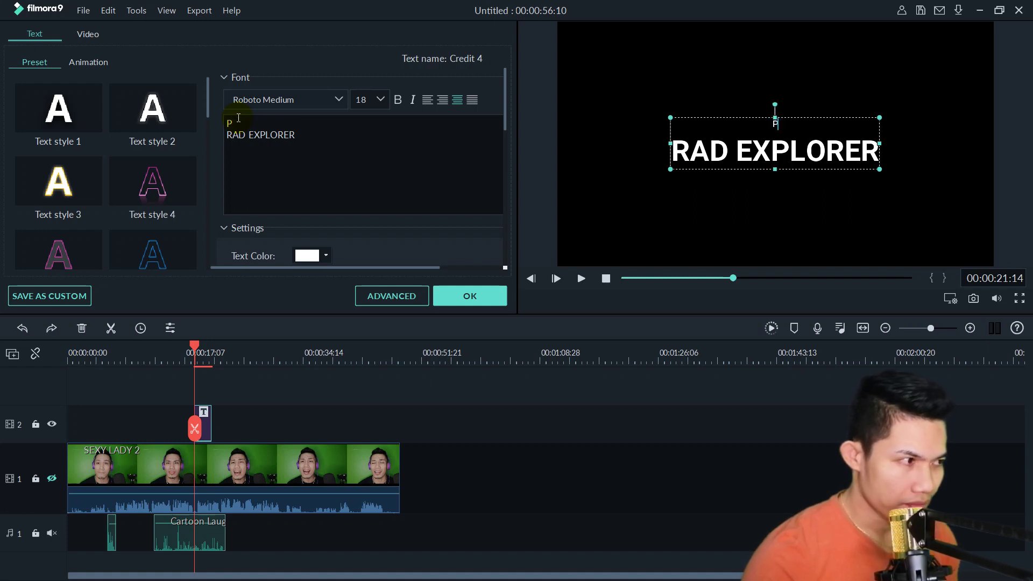
{"action": "key", "text": "BackSpace"}
{"action": "key", "text": "ctrl+z"}
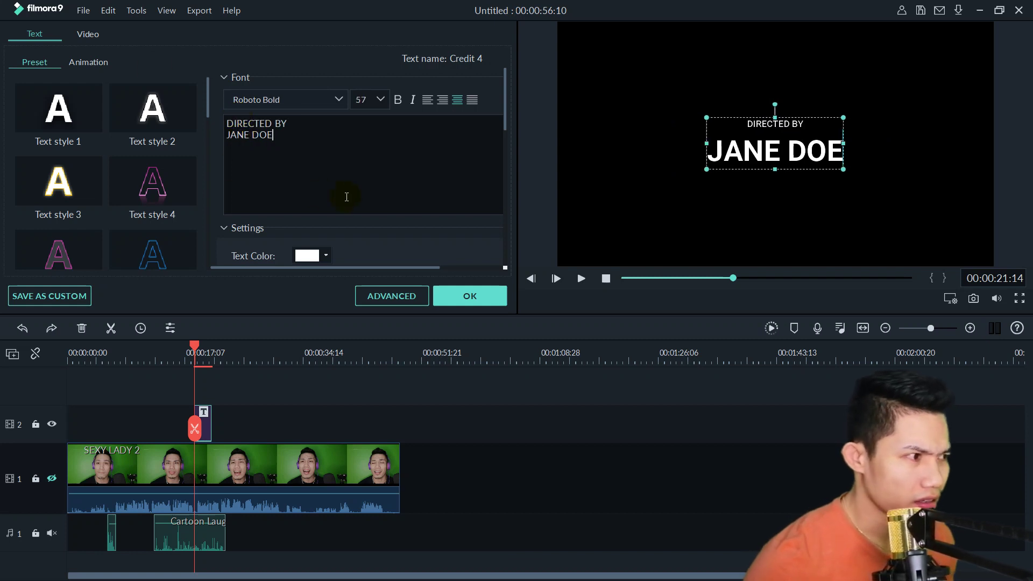
{"action": "left_click_drag", "start_coordinate": [276, 137], "coordinate": [215, 134]}
{"action": "type", "text": "RA"}
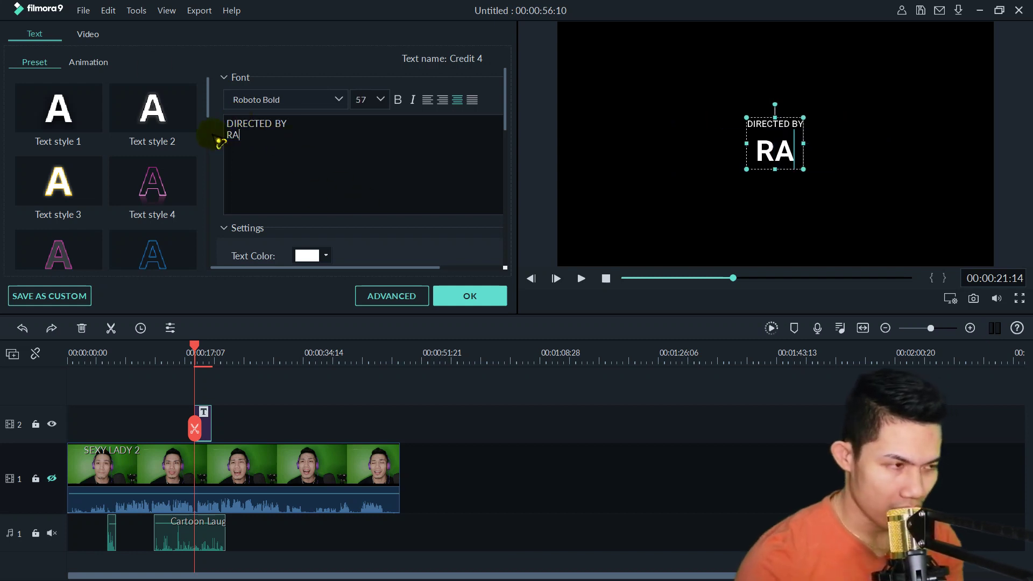
{"action": "type", "text": "D EXPLORER"}
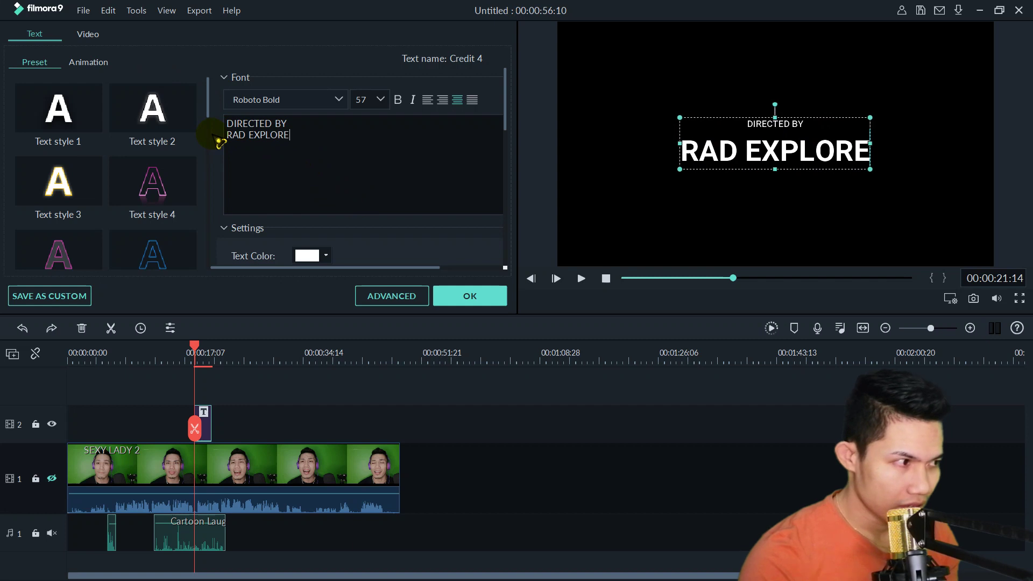
{"action": "left_click", "coordinate": [469, 296]}
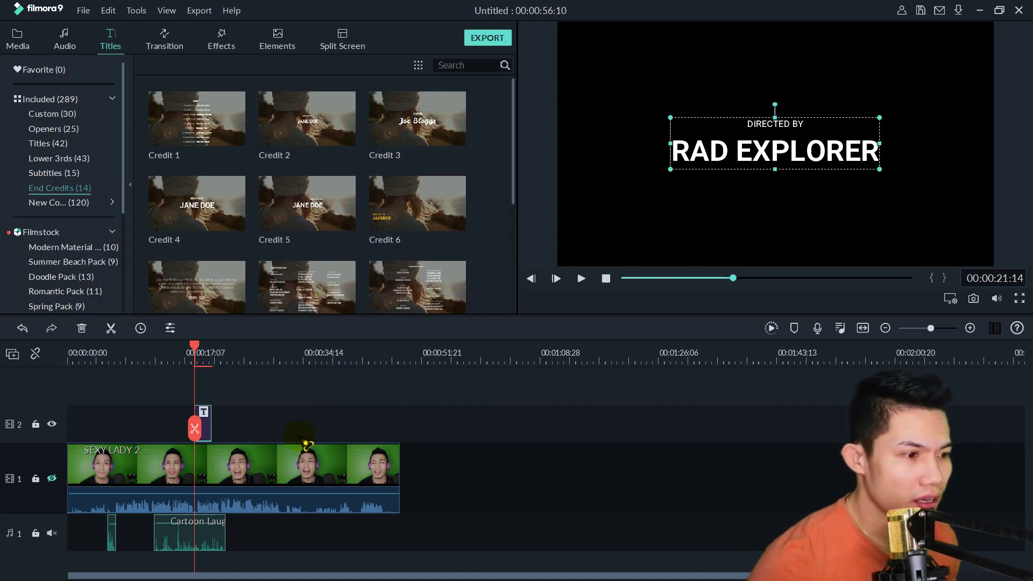
Lengthen the Credit 4 title clip on the timeline and preview it
{"action": "key", "text": "space"}
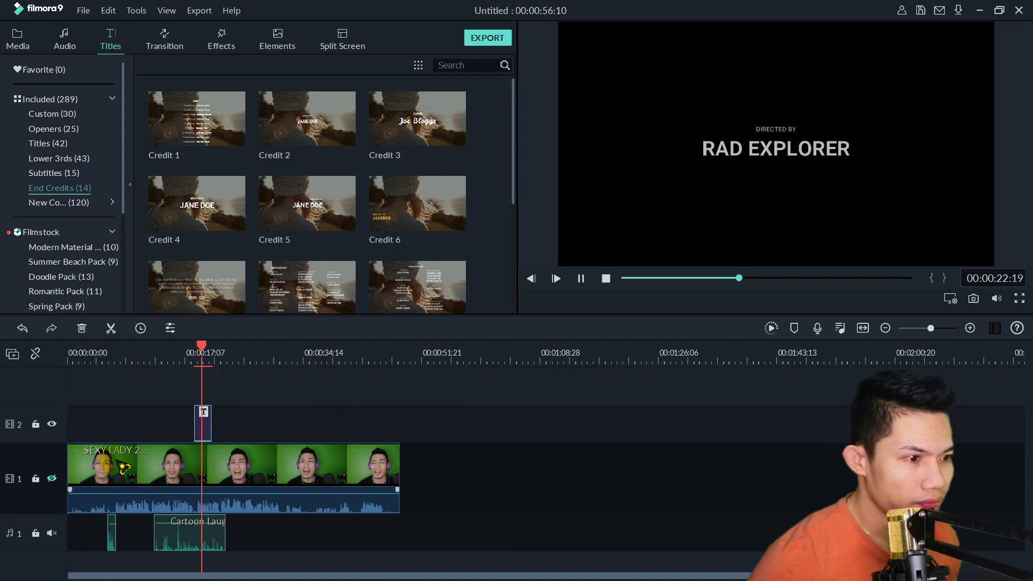
{"action": "left_click_drag", "start_coordinate": [212, 419], "coordinate": [269, 420]}
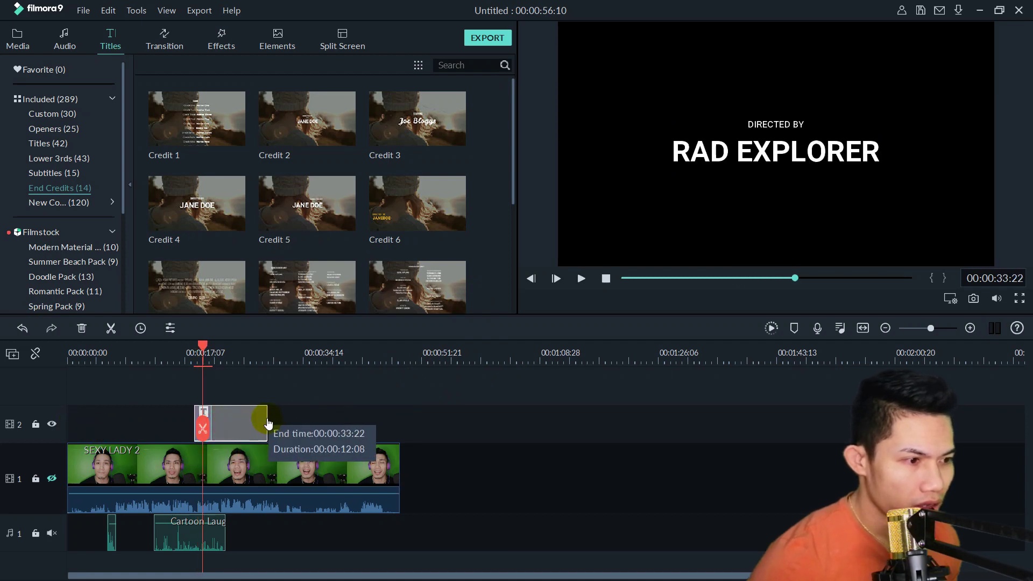
{"action": "left_click", "coordinate": [187, 355]}
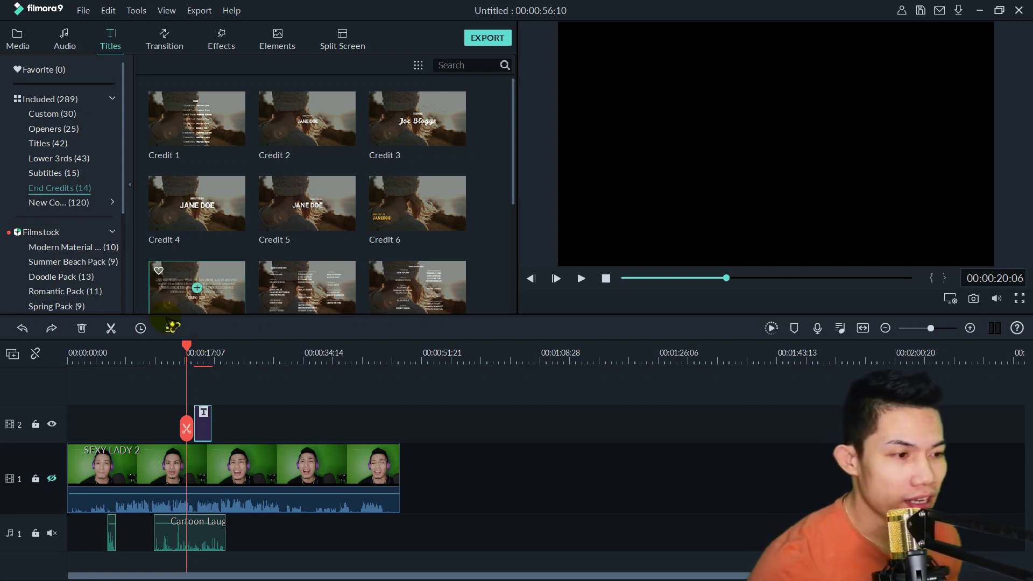
{"action": "left_click", "coordinate": [207, 429]}
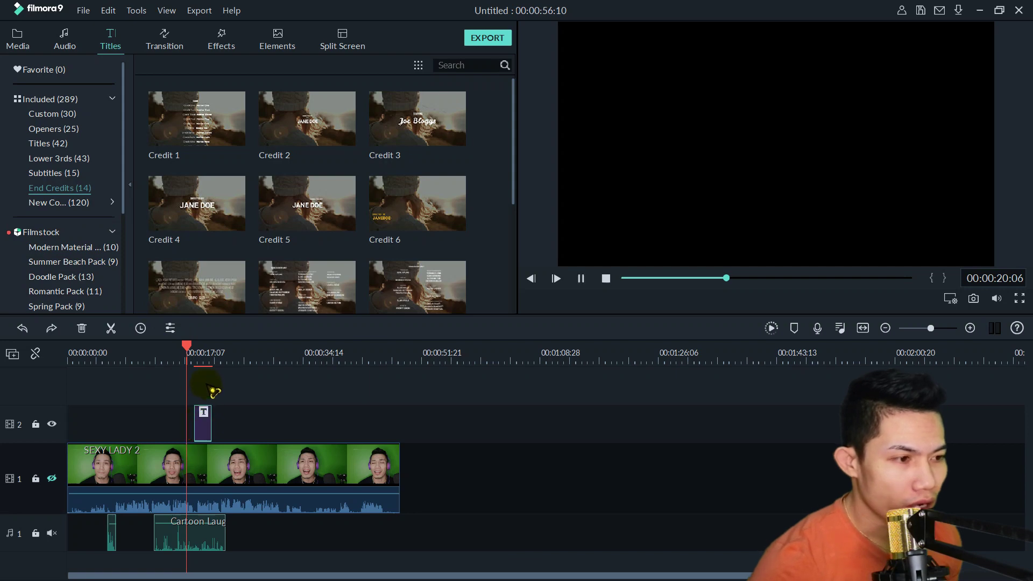
{"action": "key", "text": "space"}
Unhide the talking-head video track and extend the Credit 4 title clip further
{"action": "left_click", "coordinate": [52, 478]}
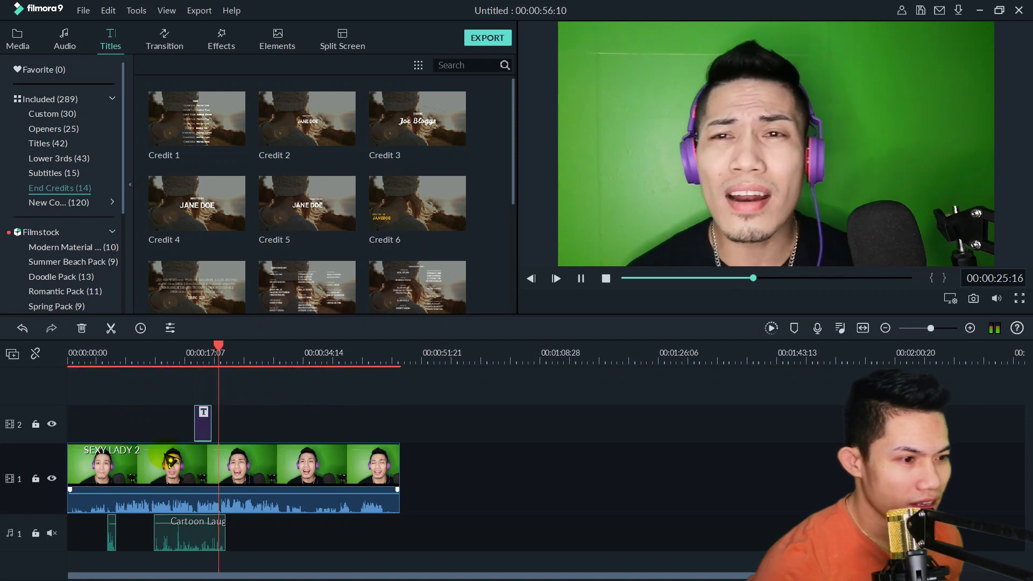
{"action": "key", "text": "space"}
{"action": "left_click", "coordinate": [209, 427]}
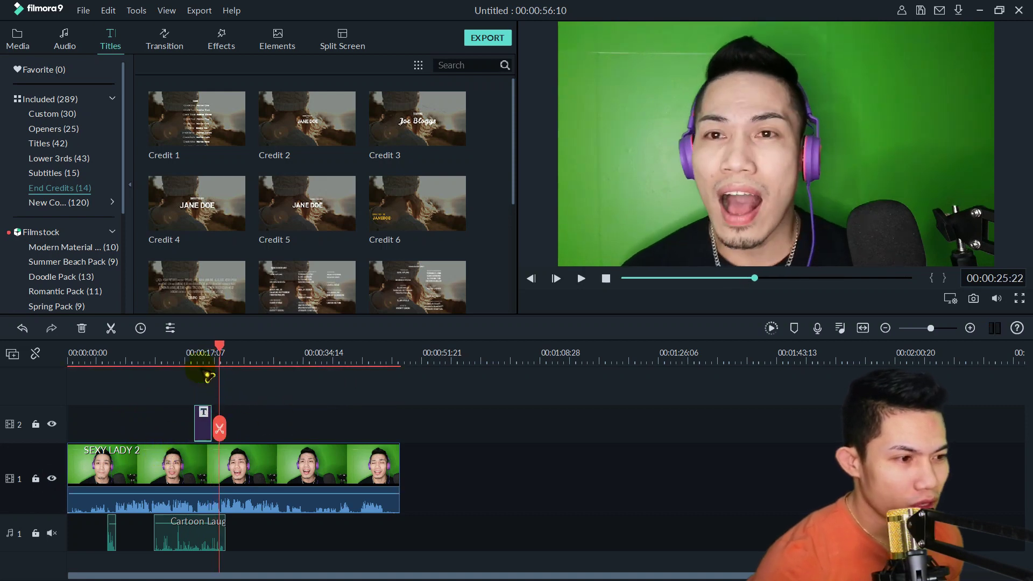
{"action": "left_click", "coordinate": [199, 356]}
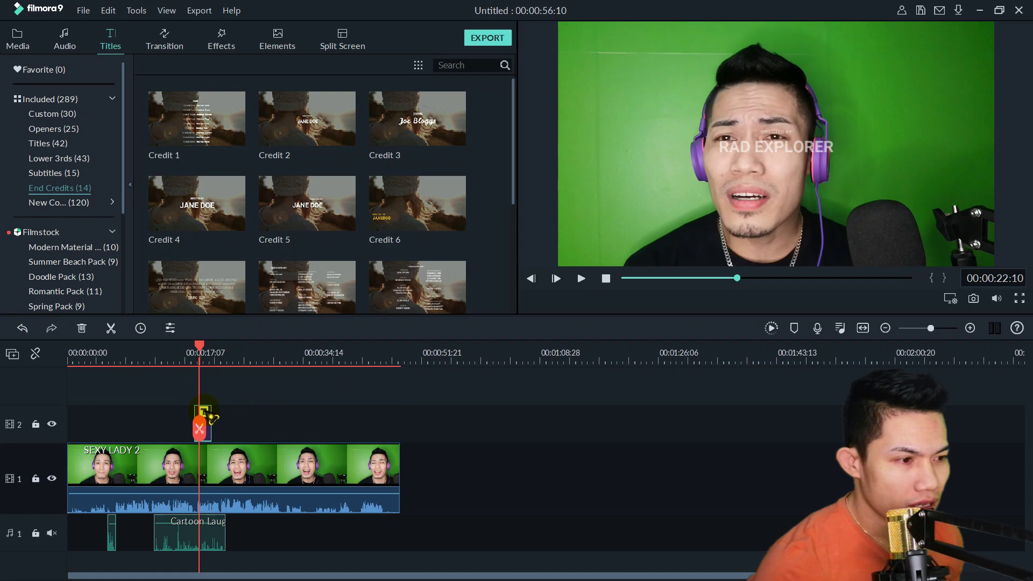
{"action": "left_click_drag", "start_coordinate": [213, 422], "coordinate": [271, 423]}
{"action": "key", "text": "space"}
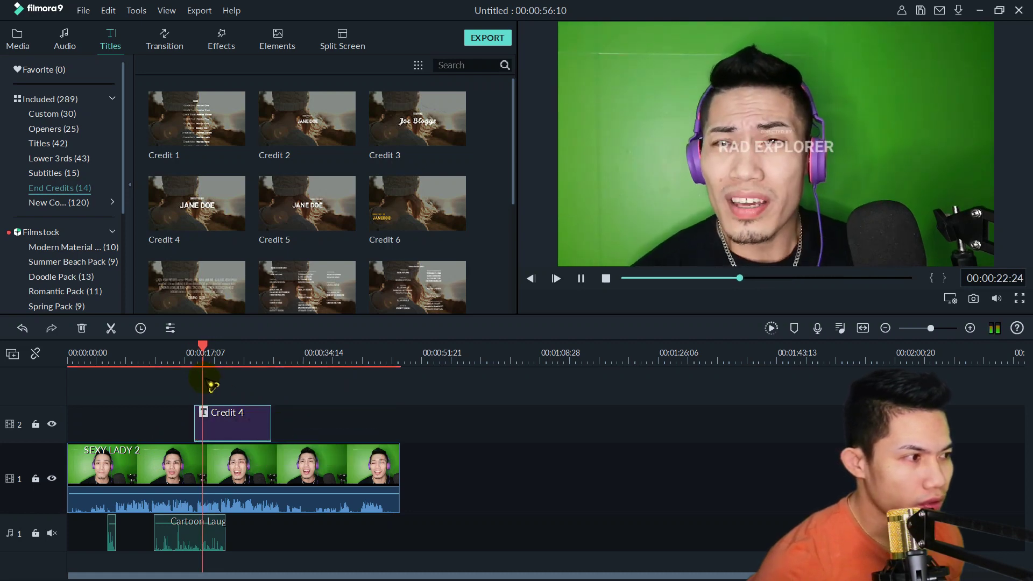
{"action": "key", "text": "space"}
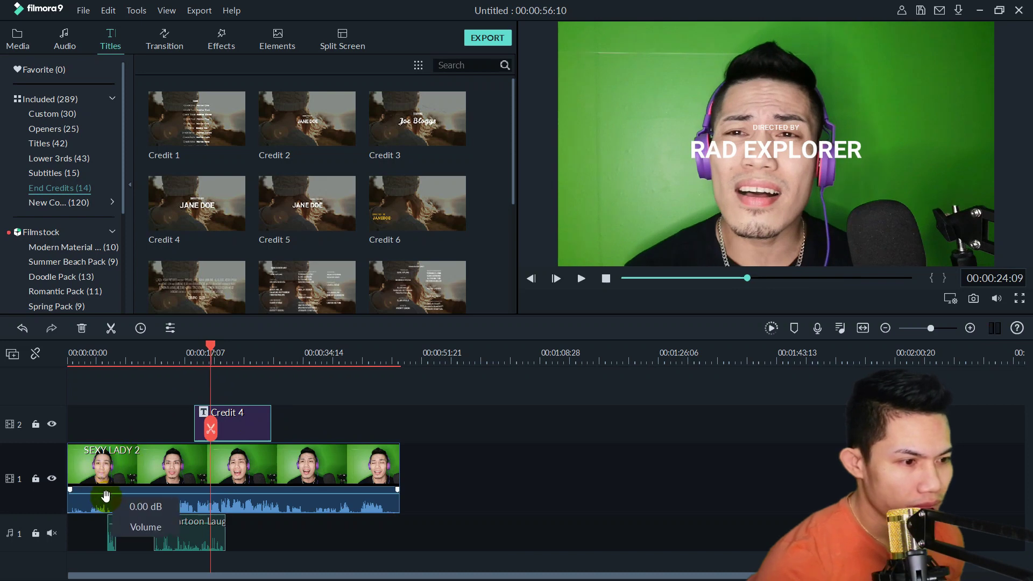
Lower the video clip's volume to -51 dB and reopen Credit 4 at 00:00:22:07 for editing
{"action": "left_click_drag", "start_coordinate": [104, 490], "coordinate": [108, 505]}
{"action": "key", "text": "space"}
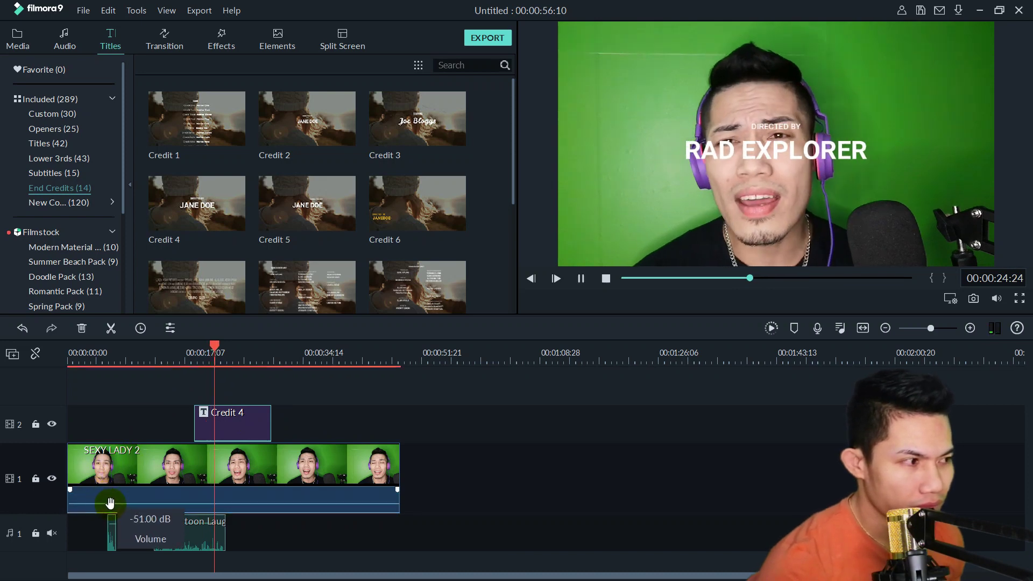
{"action": "key", "text": "space"}
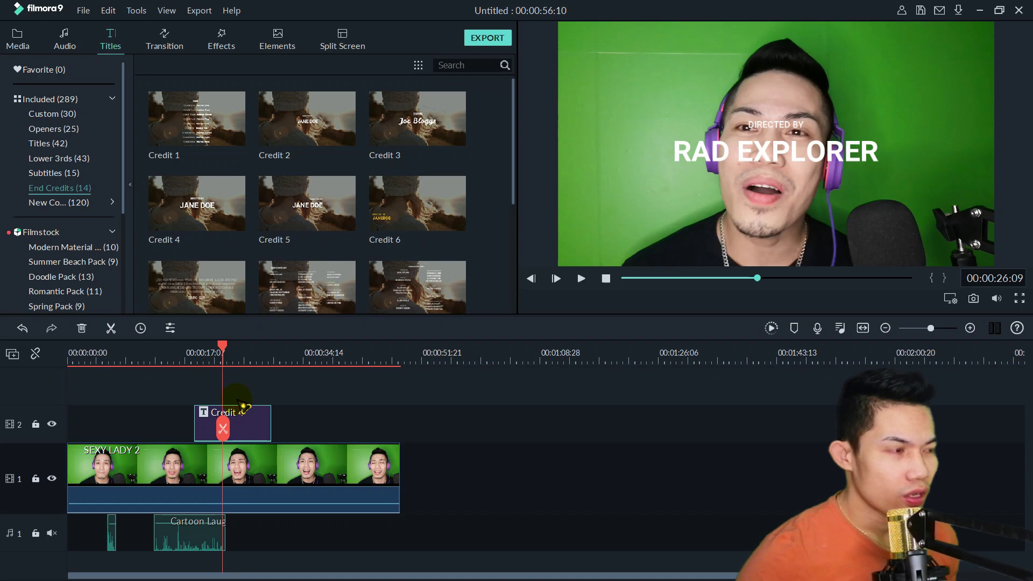
{"action": "left_click_drag", "start_coordinate": [222, 345], "coordinate": [199, 345]}
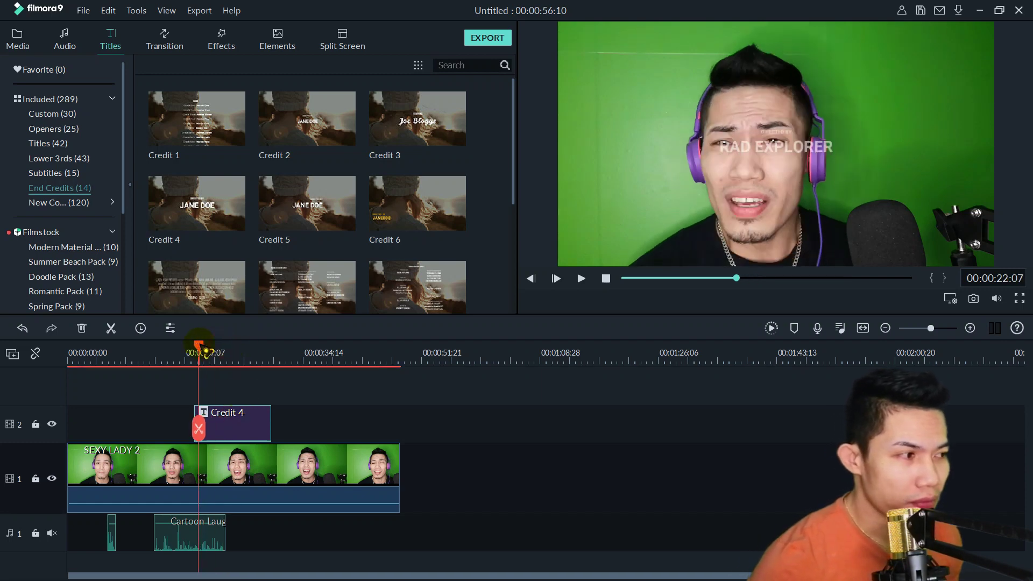
{"action": "double_click", "coordinate": [243, 428]}
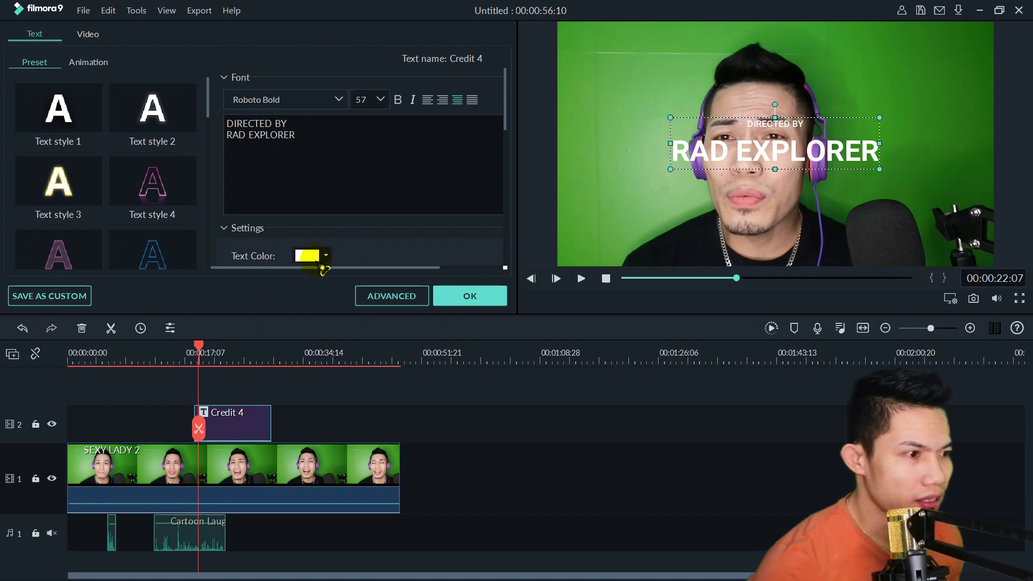
Make the title text bright red and apply the change
{"action": "left_click", "coordinate": [325, 255]}
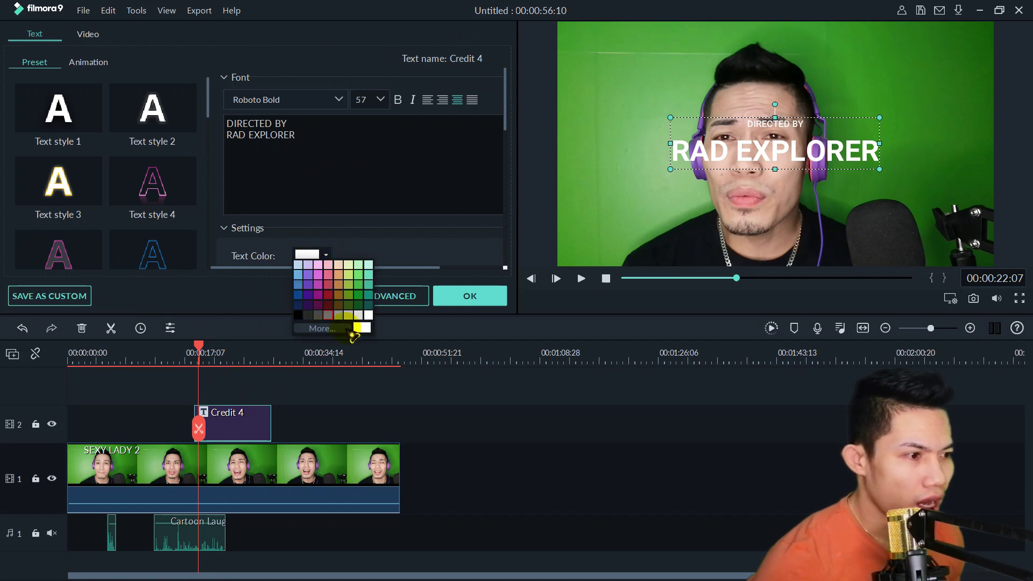
{"action": "left_click", "coordinate": [335, 329]}
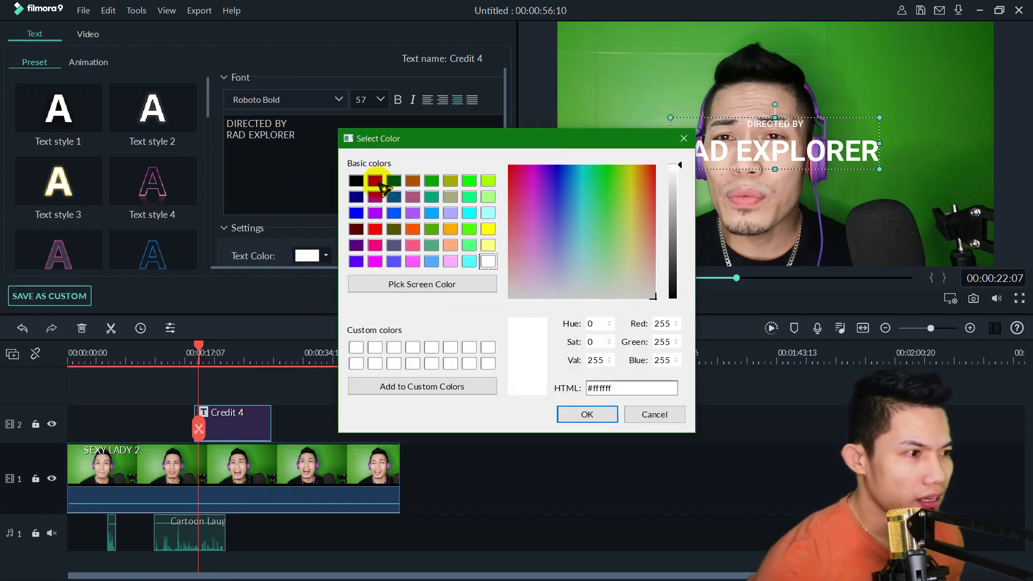
{"action": "left_click", "coordinate": [376, 181]}
{"action": "left_click", "coordinate": [377, 233]}
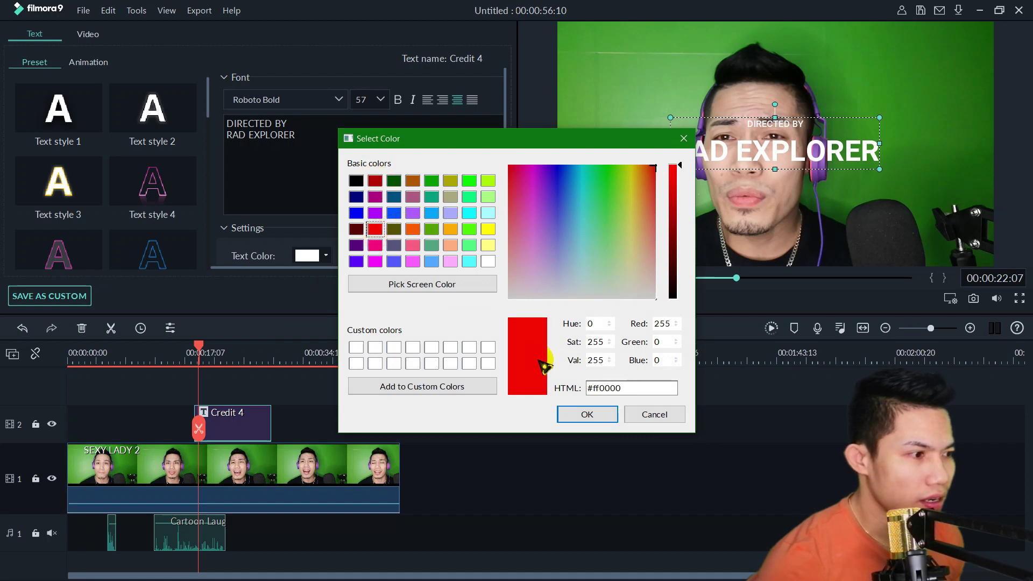
{"action": "left_click", "coordinate": [585, 415]}
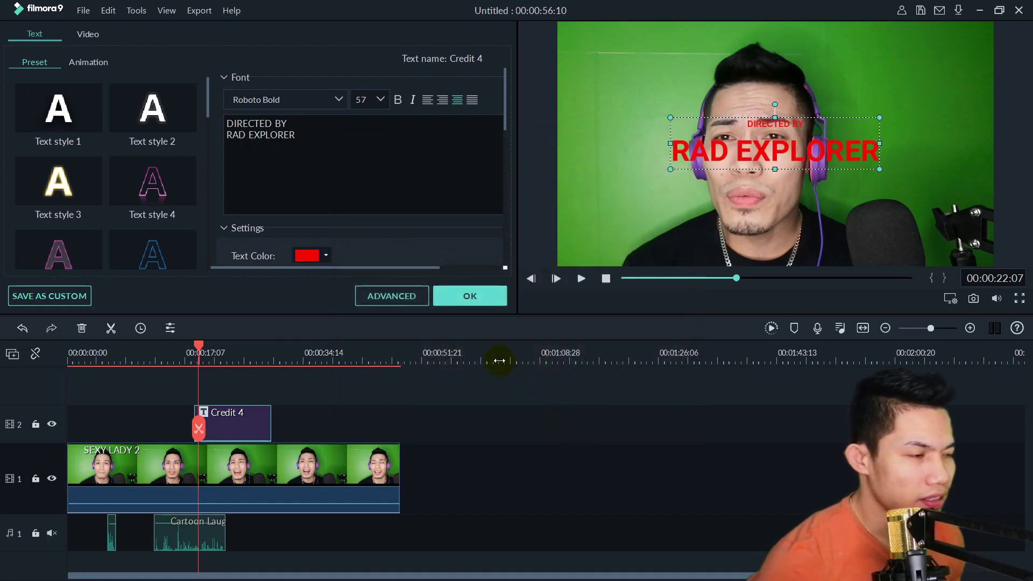
{"action": "left_click", "coordinate": [470, 296]}
Move the title down over the speaker's chest and replay to review it
{"action": "left_click_drag", "start_coordinate": [796, 168], "coordinate": [783, 236]}
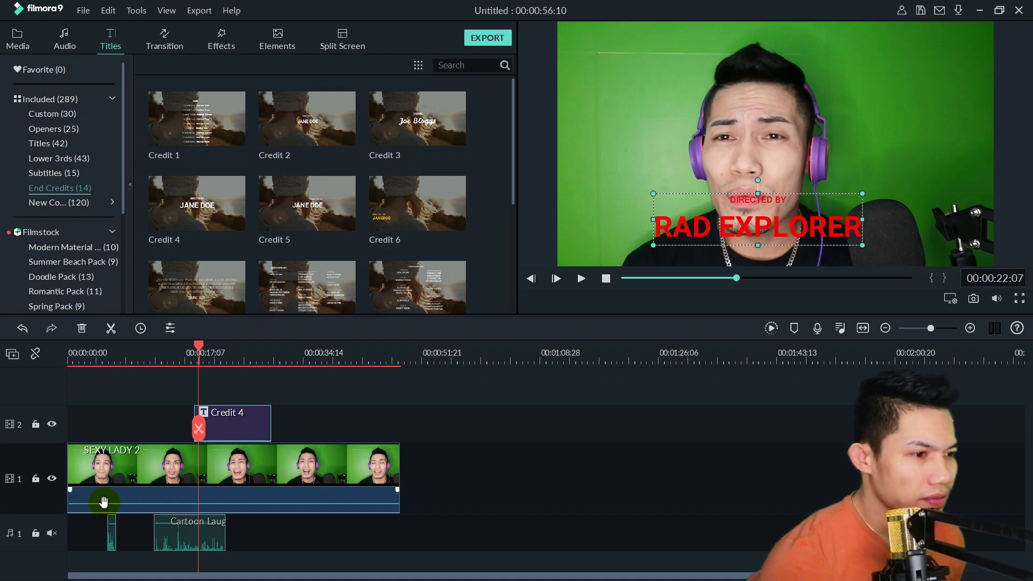
{"action": "left_click", "coordinate": [164, 457]}
{"action": "key", "text": "space"}
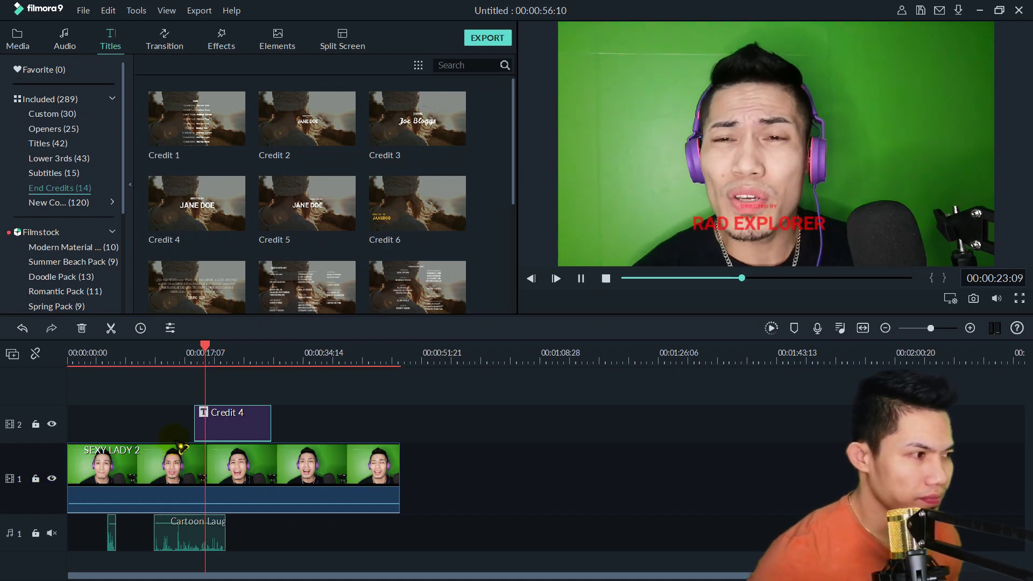